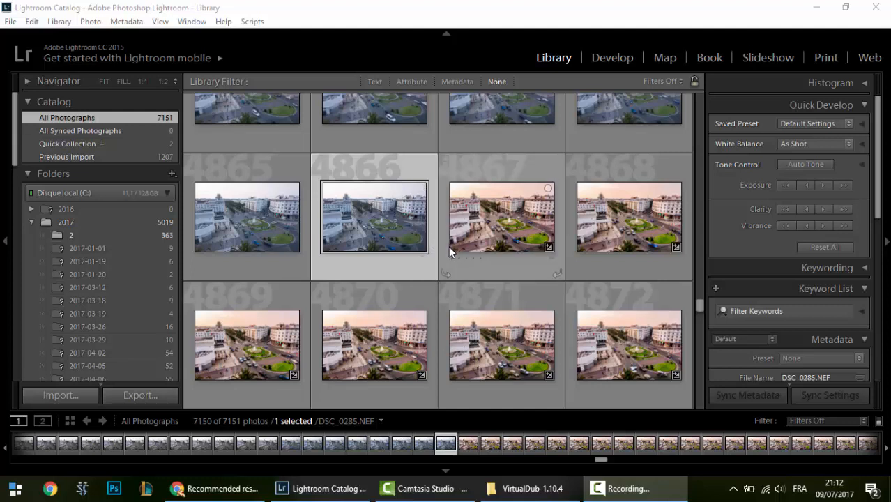
Open the selected photo DSC_0285.NEF in the Develop module for editing
{"action": "scroll", "coordinate": [477, 267], "scroll_direction": "down", "scroll_amount": 2}
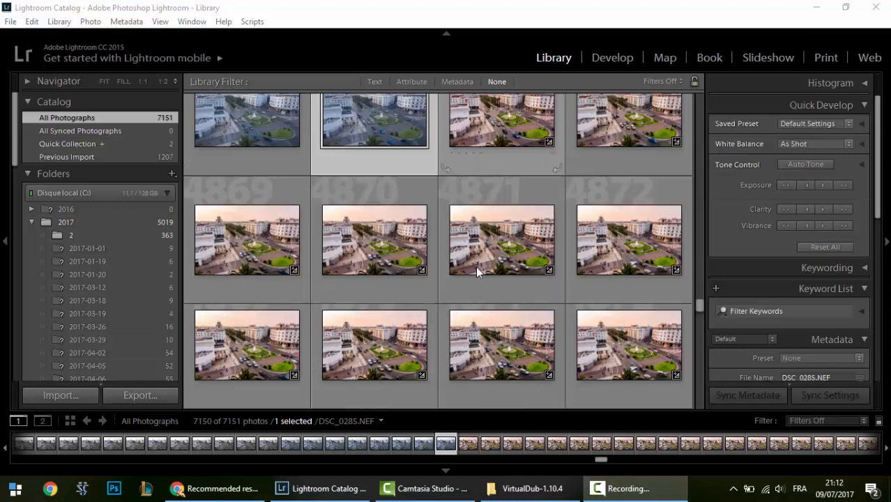
{"action": "scroll", "coordinate": [476, 267], "scroll_direction": "up", "scroll_amount": 2}
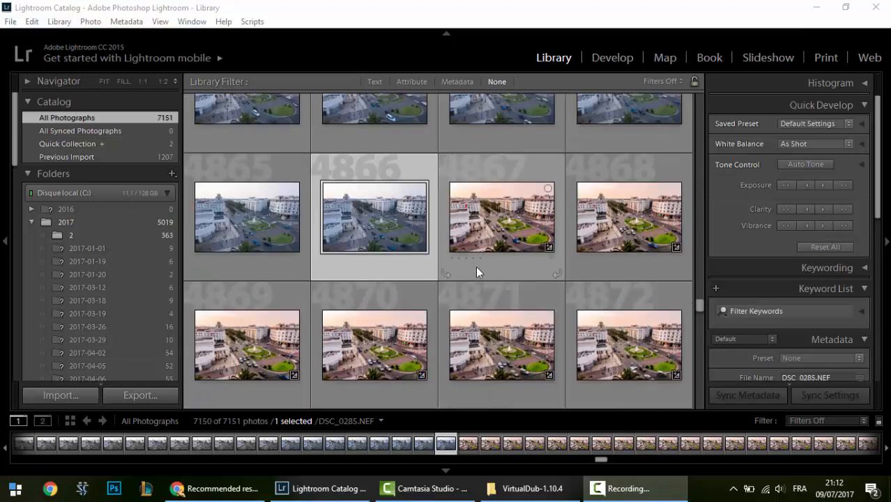
{"action": "scroll", "coordinate": [475, 266], "scroll_direction": "down", "scroll_amount": 8}
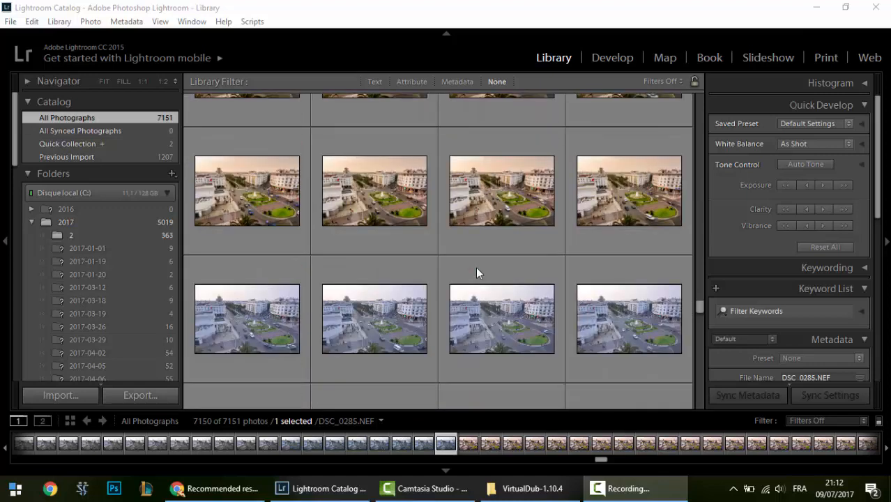
{"action": "scroll", "coordinate": [476, 268], "scroll_direction": "down", "scroll_amount": 8}
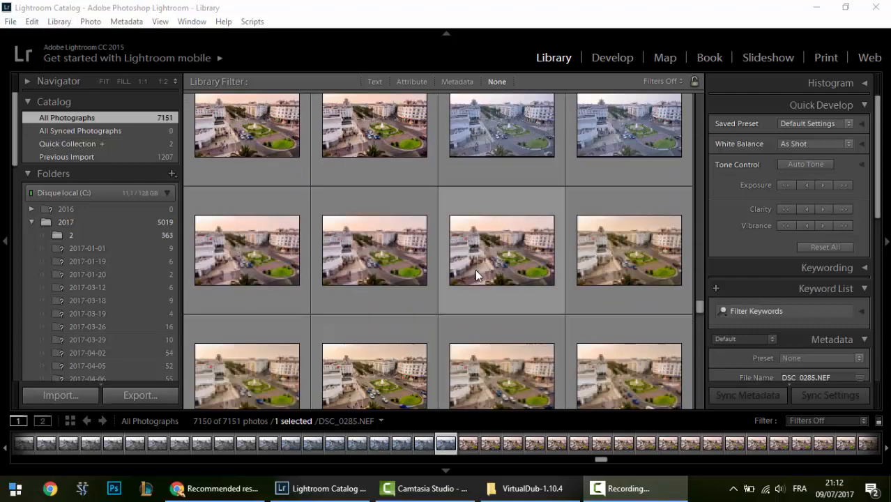
{"action": "scroll", "coordinate": [475, 271], "scroll_direction": "up", "scroll_amount": 8}
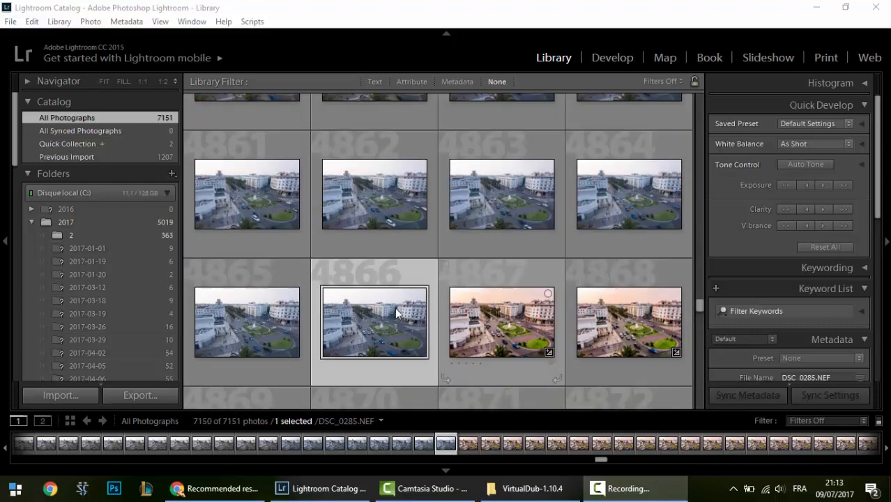
{"action": "key", "text": "e"}
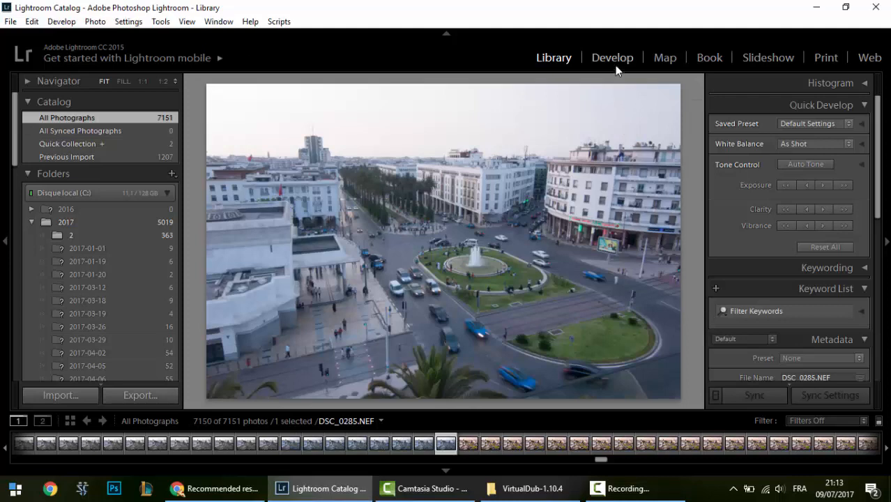
{"action": "left_click", "coordinate": [614, 60]}
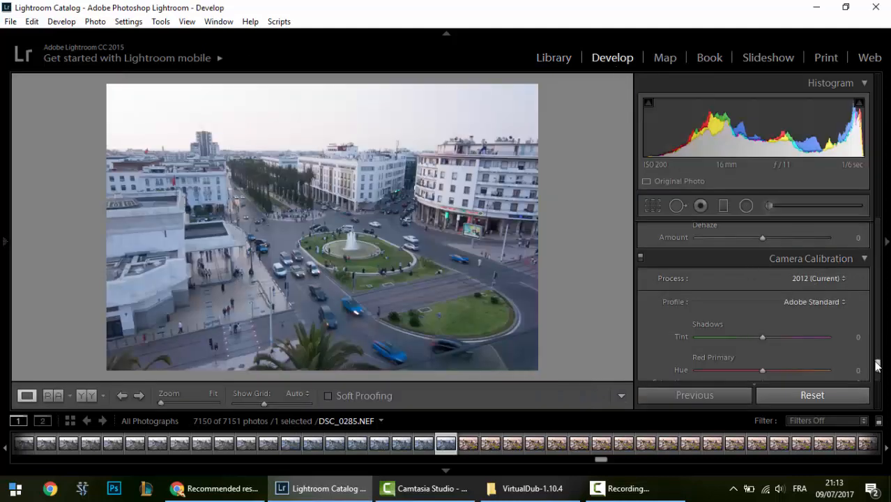
Set the photo's camera calibration profile to Camera Vivid
{"action": "mouse_move", "coordinate": [875, 361]}
{"action": "left_mouse_down"}
{"action": "mouse_move", "coordinate": [874, 369]}
{"action": "mouse_move", "coordinate": [875, 362]}
{"action": "left_mouse_up"}
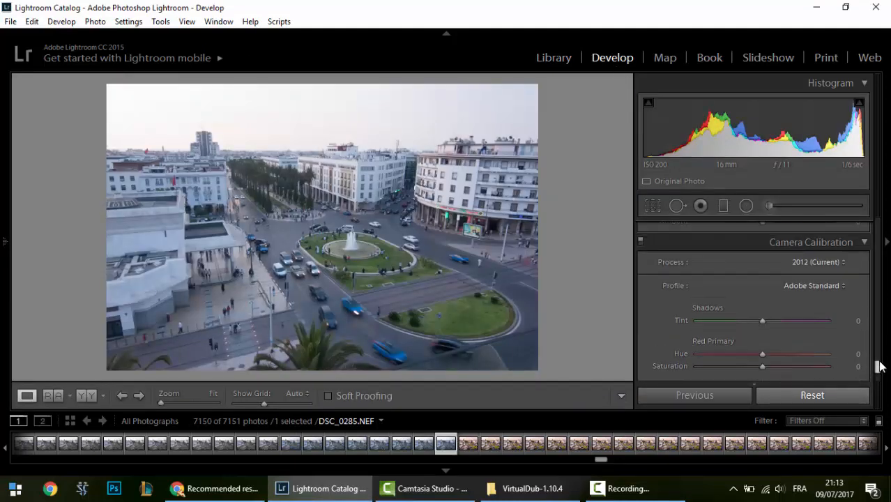
{"action": "left_click", "coordinate": [813, 286]}
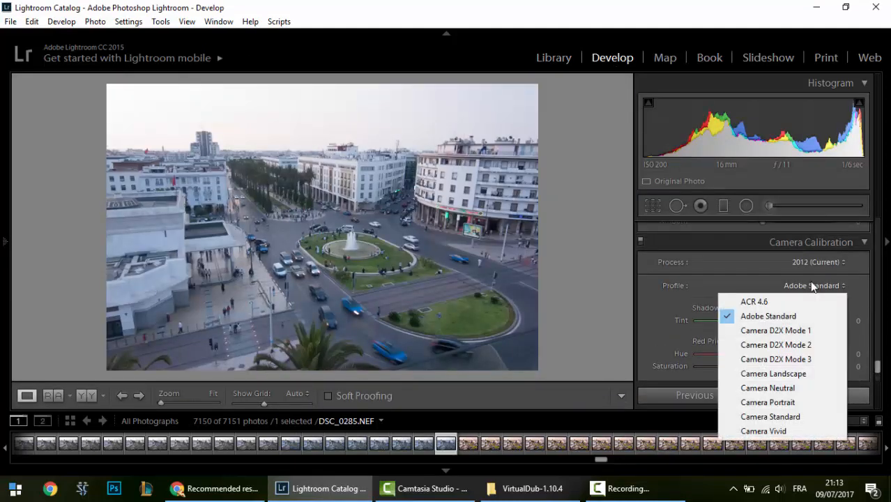
{"action": "left_click", "coordinate": [782, 432]}
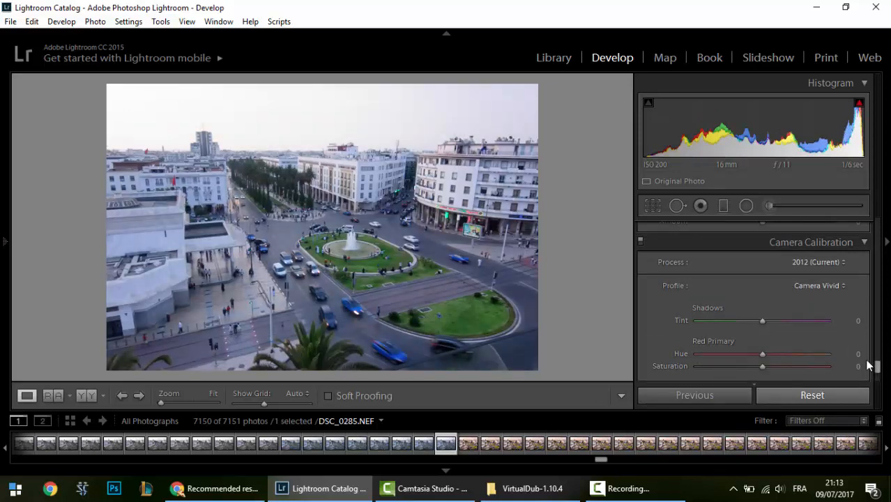
Enable chromatic aberration removal and lens profile corrections, and set luminance noise reduction to 23
{"action": "left_click_drag", "start_coordinate": [876, 364], "coordinate": [871, 303]}
{"action": "left_click", "coordinate": [685, 330]}
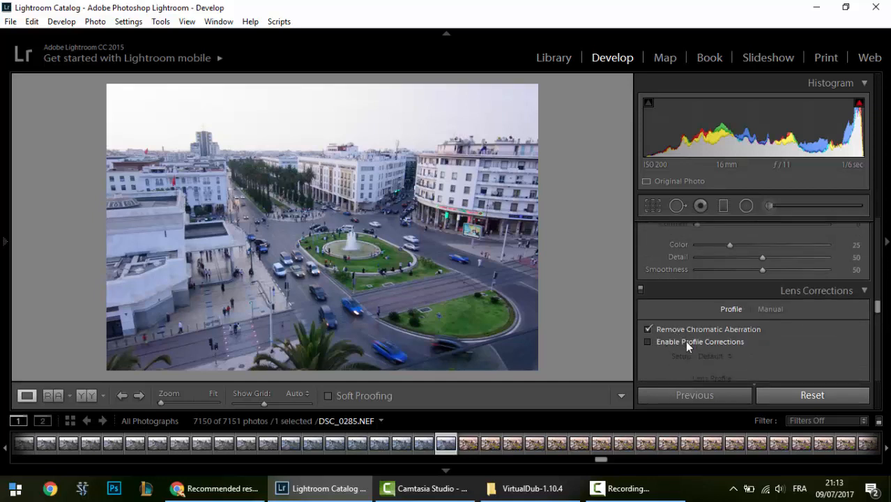
{"action": "left_click", "coordinate": [685, 341]}
{"action": "mouse_move", "coordinate": [877, 317]}
{"action": "left_mouse_down"}
{"action": "mouse_move", "coordinate": [878, 276]}
{"action": "mouse_move", "coordinate": [879, 302]}
{"action": "left_mouse_up"}
{"action": "left_click_drag", "start_coordinate": [696, 323], "coordinate": [712, 321]}
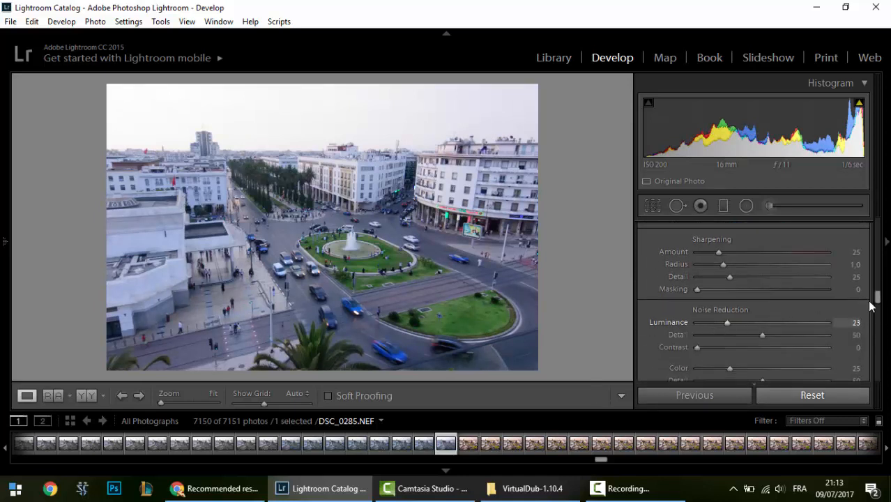
Warm the white balance to Temp 6700 and Tint −12, and raise Contrast to +38
{"action": "left_click_drag", "start_coordinate": [878, 298], "coordinate": [875, 228]}
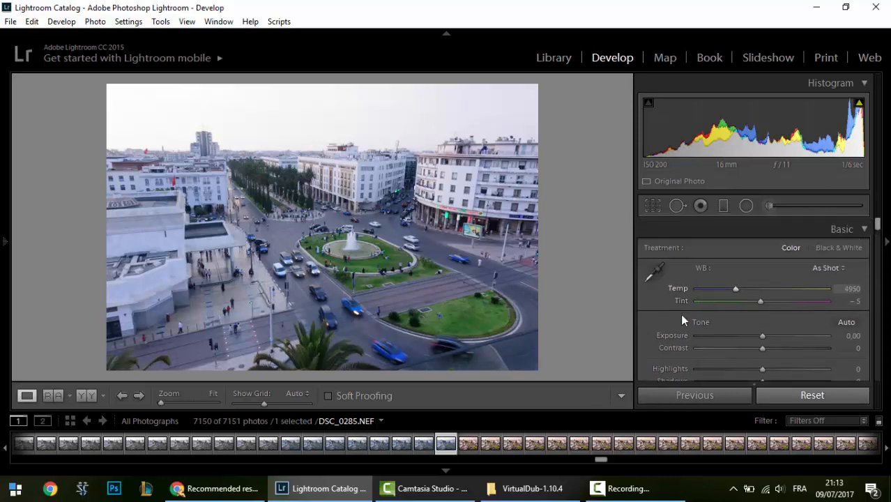
{"action": "left_click_drag", "start_coordinate": [735, 290], "coordinate": [758, 302]}
{"action": "left_click_drag", "start_coordinate": [763, 347], "coordinate": [787, 348]}
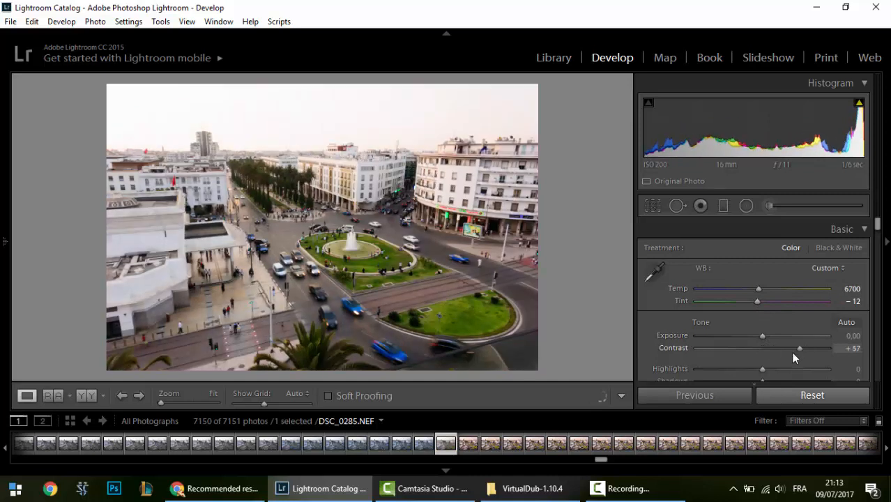
Adjust the photo's tones to Highlights −100, Shadows +100, Whites +17 and Blacks −31
{"action": "scroll", "coordinate": [880, 234], "scroll_direction": "down", "scroll_amount": 3}
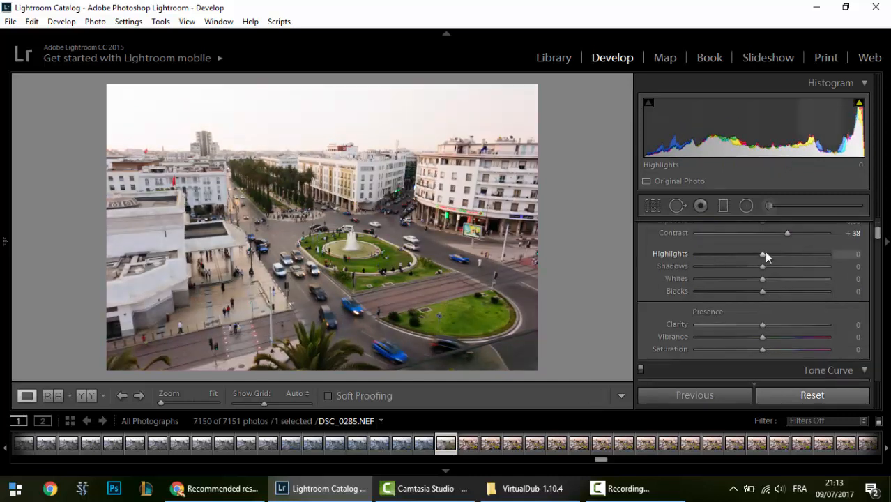
{"action": "left_click_drag", "start_coordinate": [762, 259], "coordinate": [856, 266]}
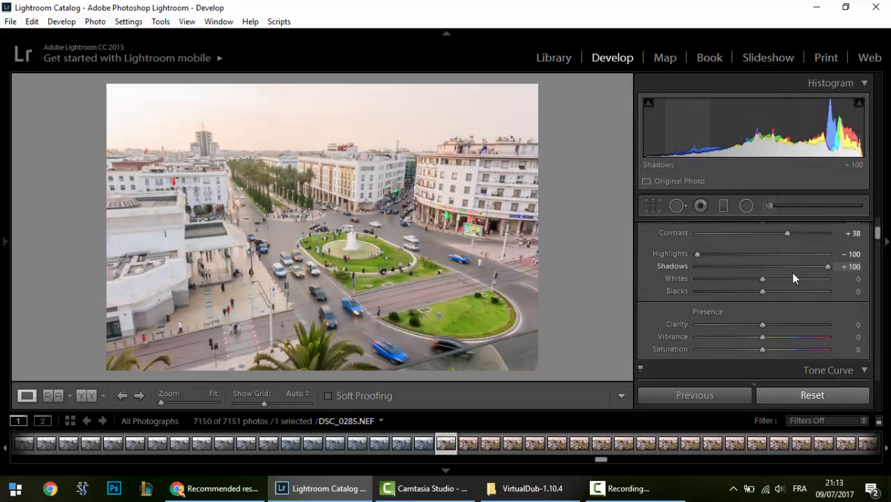
{"action": "mouse_move", "coordinate": [765, 278]}
{"action": "left_mouse_down"}
{"action": "mouse_move", "coordinate": [803, 279]}
{"action": "mouse_move", "coordinate": [744, 291]}
{"action": "mouse_move", "coordinate": [780, 279]}
{"action": "mouse_move", "coordinate": [772, 281]}
{"action": "left_mouse_up"}
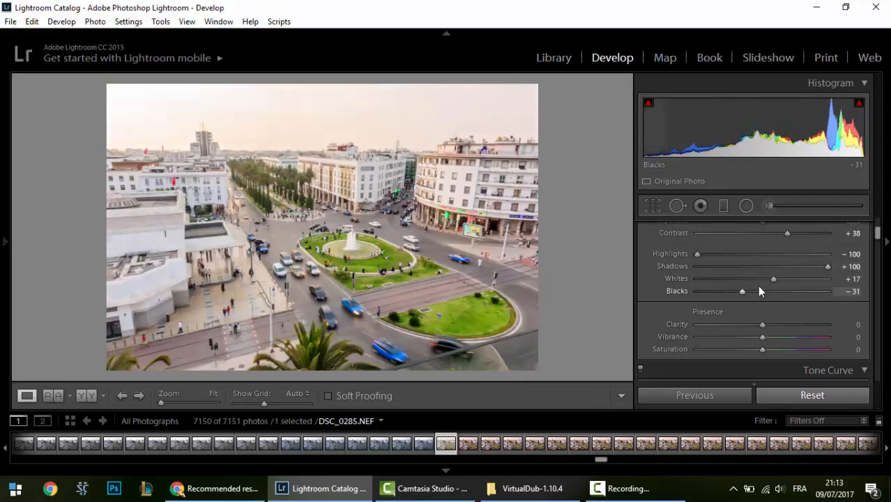
{"action": "left_click_drag", "start_coordinate": [876, 233], "coordinate": [881, 344]}
{"action": "left_click", "coordinate": [770, 339]}
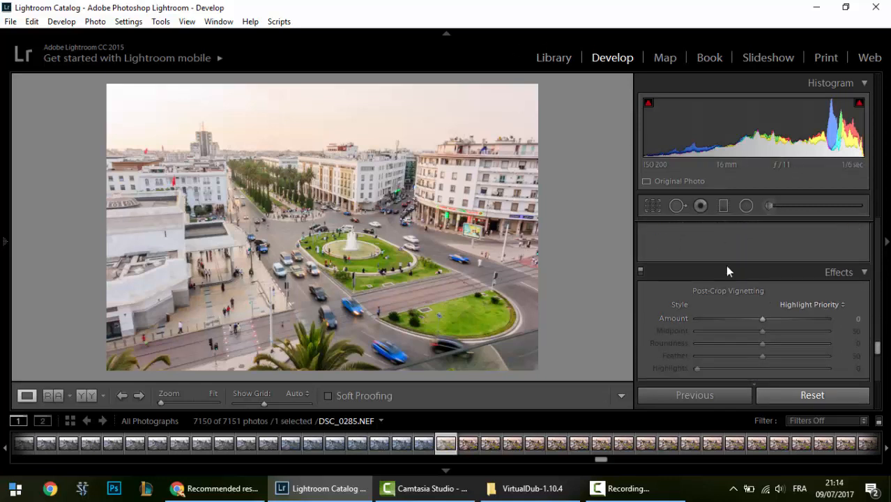
In the Library, select photos 4866 through 4928 and synchronize the develop settings of DSC_0285.NEF to them using the default checked options
{"action": "left_click", "coordinate": [552, 59]}
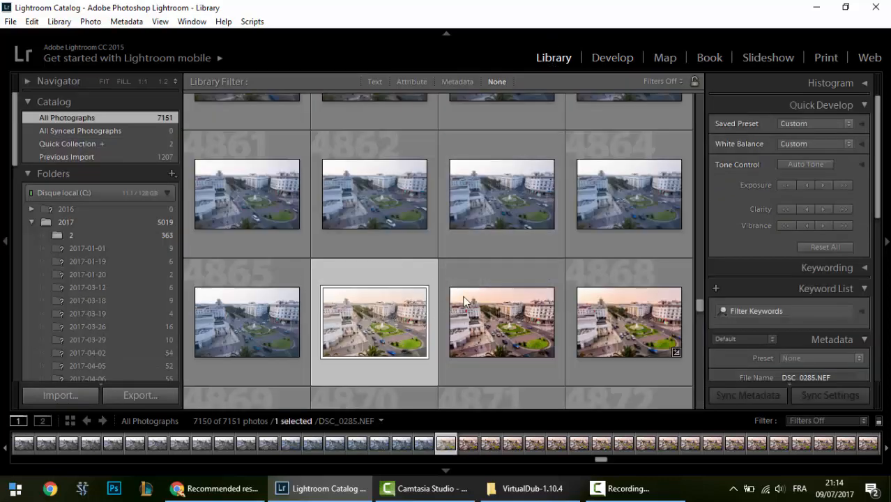
{"action": "scroll", "coordinate": [531, 283], "scroll_direction": "down", "scroll_amount": 5}
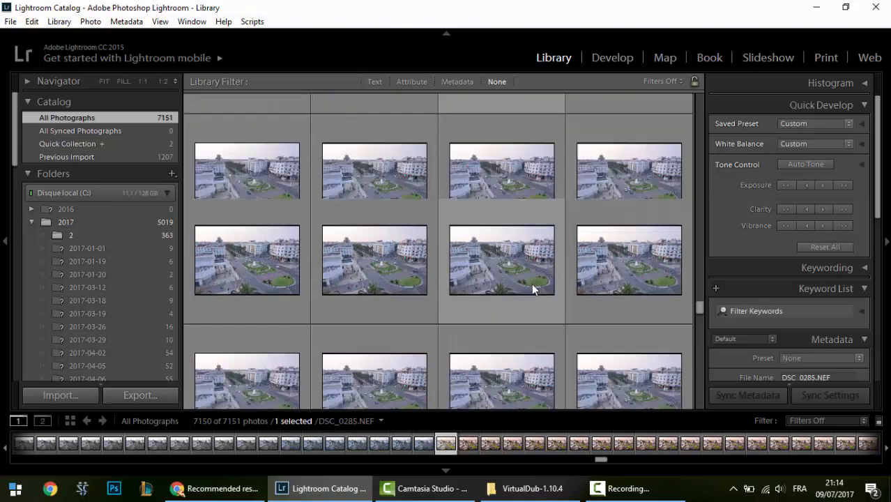
{"action": "left_click", "coordinate": [606, 233], "text": "shift"}
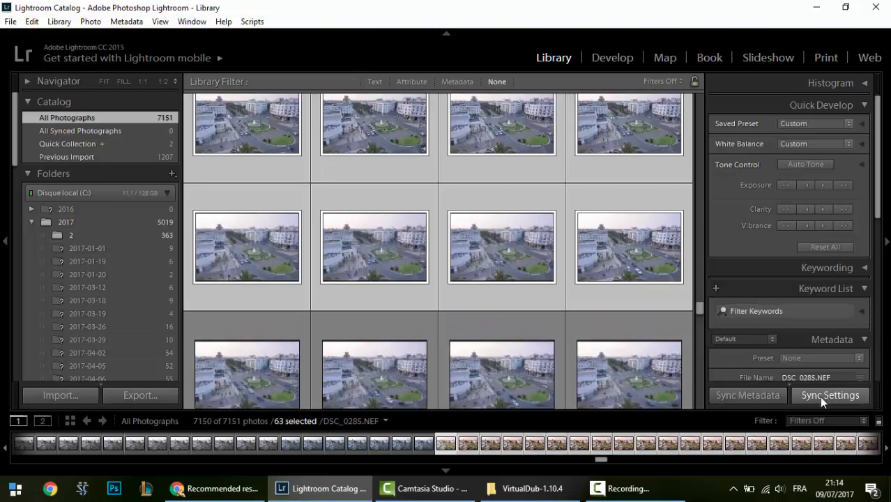
{"action": "left_click", "coordinate": [820, 396]}
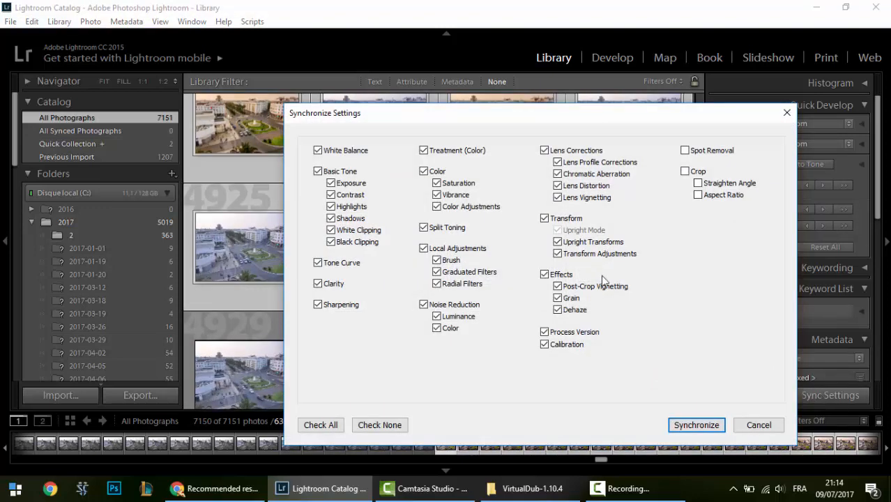
{"action": "left_click", "coordinate": [691, 425]}
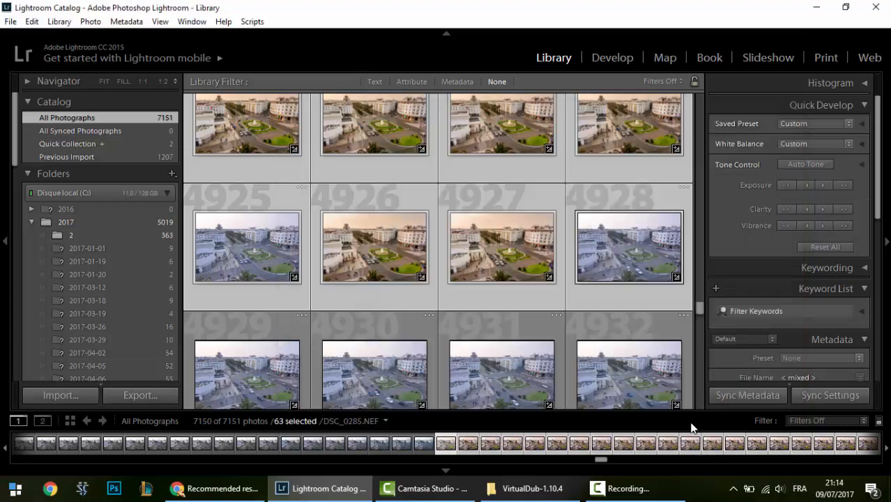
Export the selected photos with the previous export settings, skipping files that already exist
{"action": "right_click", "coordinate": [469, 247]}
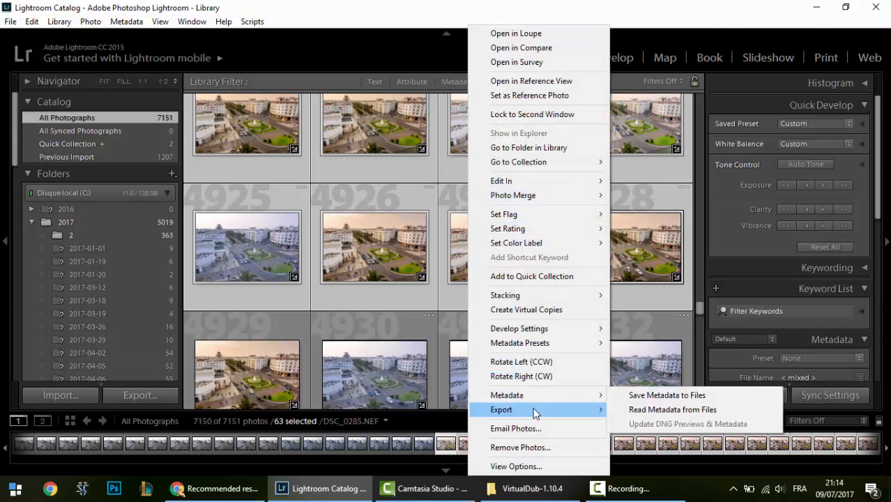
{"action": "mouse_move", "coordinate": [534, 410]}
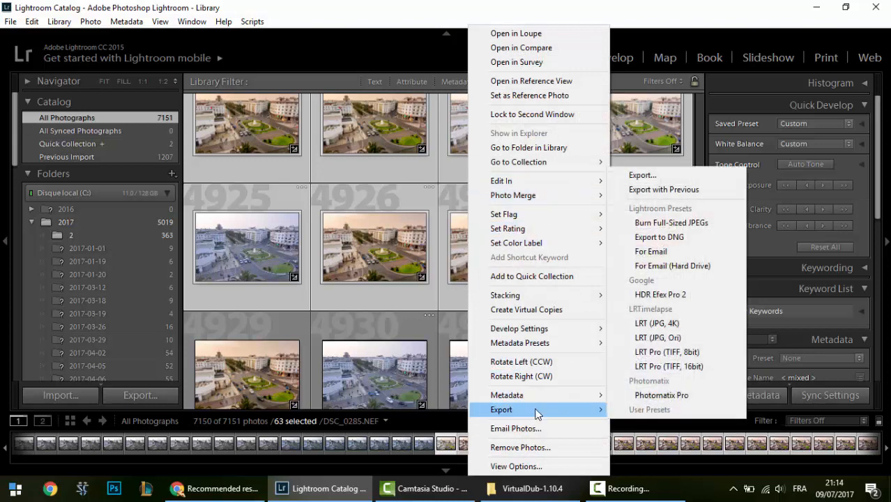
{"action": "left_click", "coordinate": [647, 190]}
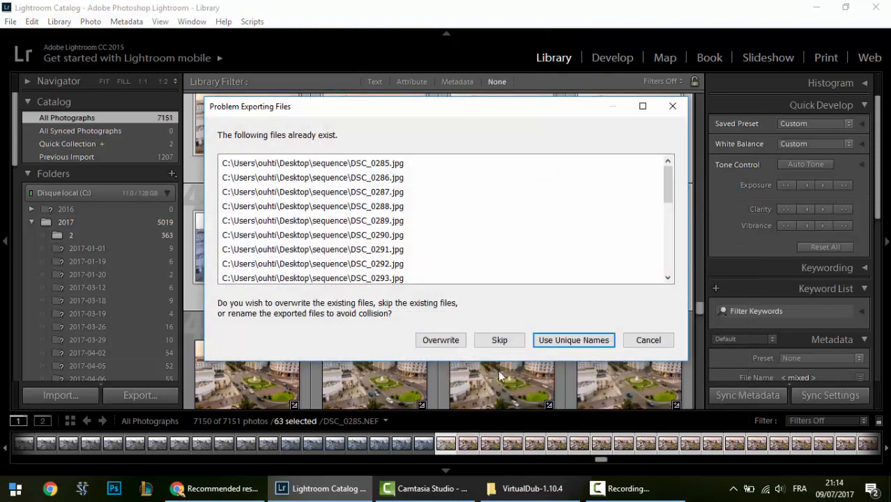
{"action": "left_click", "coordinate": [489, 339]}
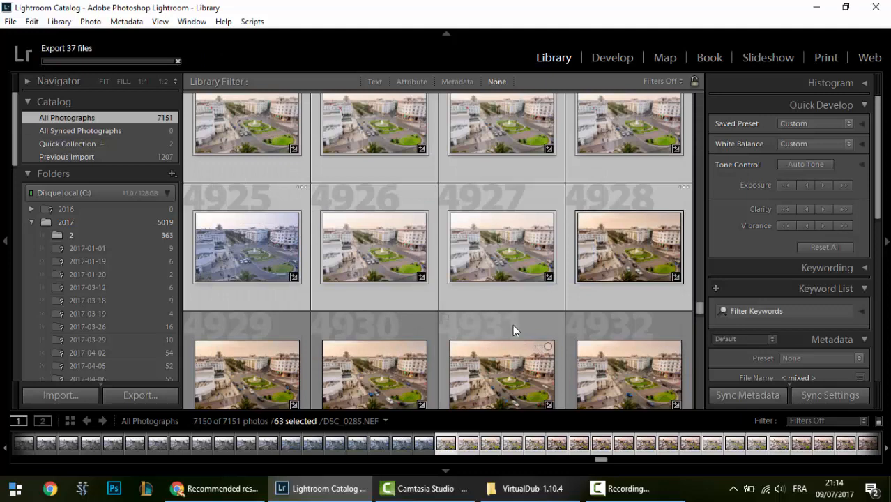
Launch VirtualDub.exe from the VirtualDub-1.10.4 folder and load the image sequence starting with DSC_0285.jpg from the sequence folder
{"action": "left_click", "coordinate": [527, 488]}
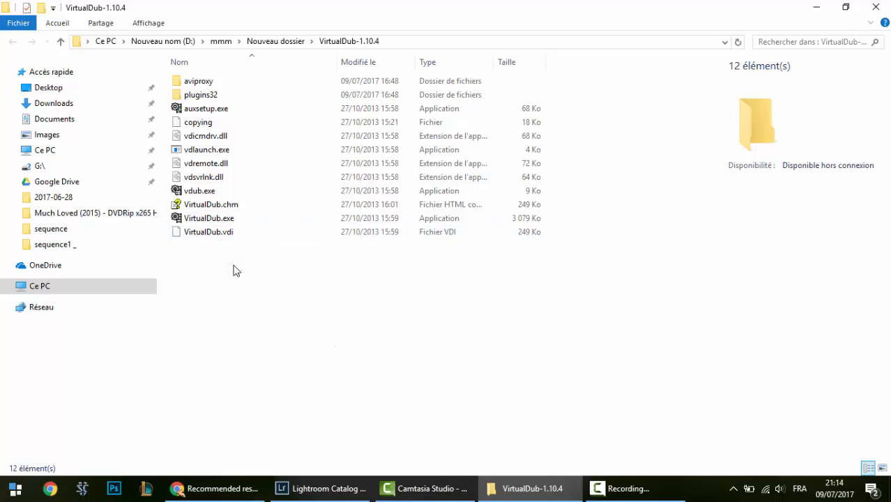
{"action": "left_click", "coordinate": [209, 221]}
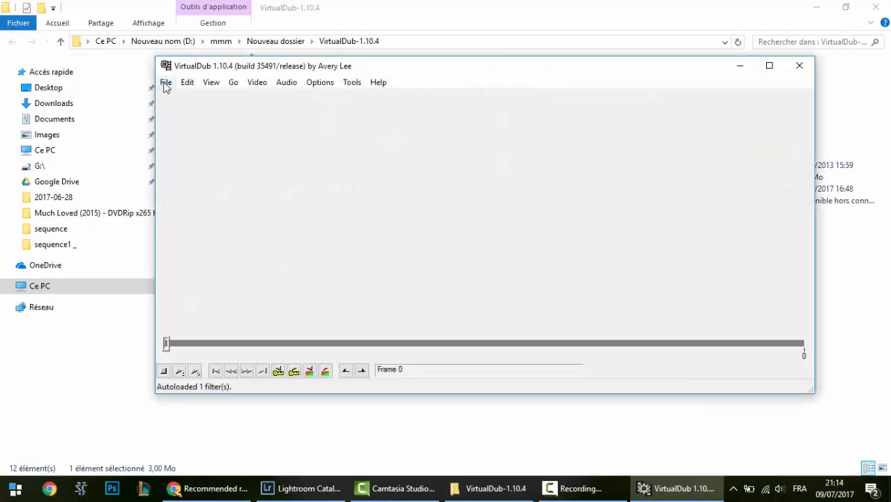
{"action": "left_click", "coordinate": [165, 83]}
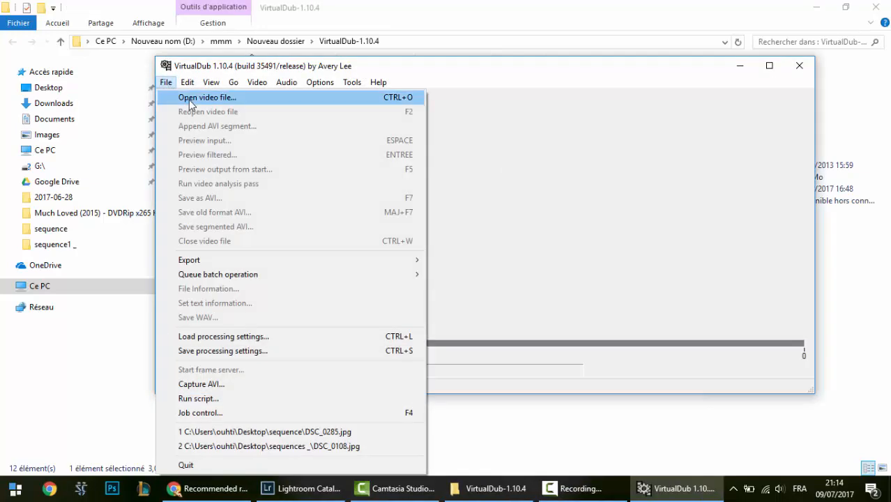
{"action": "left_click", "coordinate": [182, 92]}
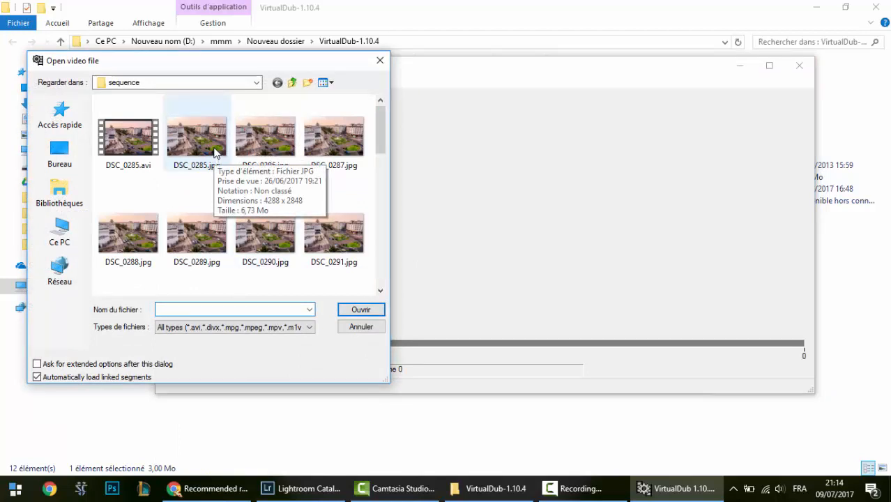
{"action": "left_click", "coordinate": [215, 152]}
{"action": "double_click", "coordinate": [214, 159]}
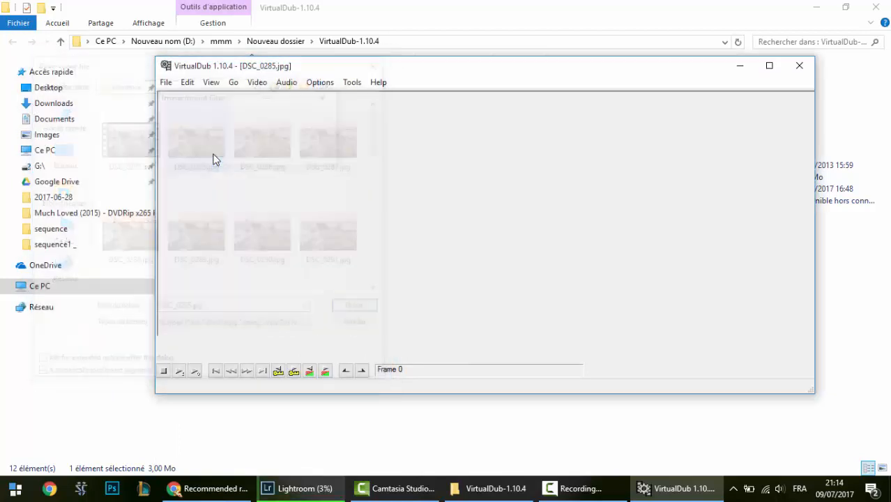
Review the linked-segment loading option in the dialog for opening a video file, and cancel the dialog
{"action": "left_click", "coordinate": [166, 82]}
{"action": "left_click", "coordinate": [198, 96]}
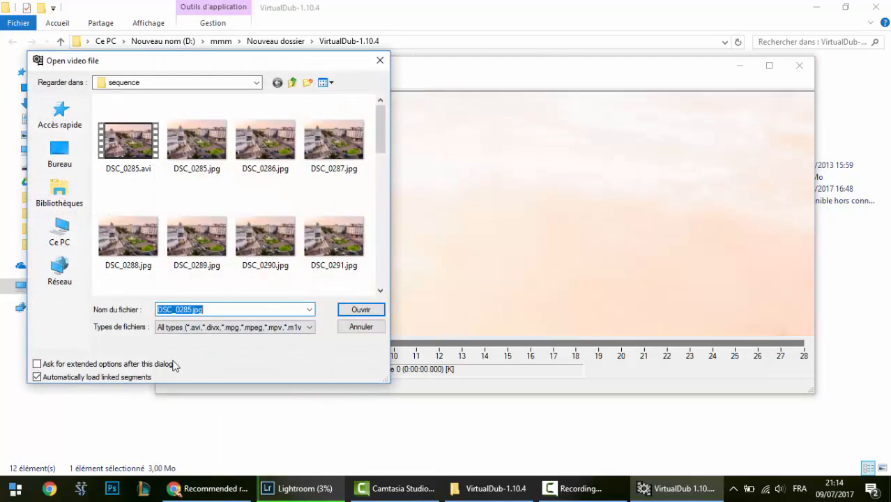
{"action": "left_click", "coordinate": [357, 328]}
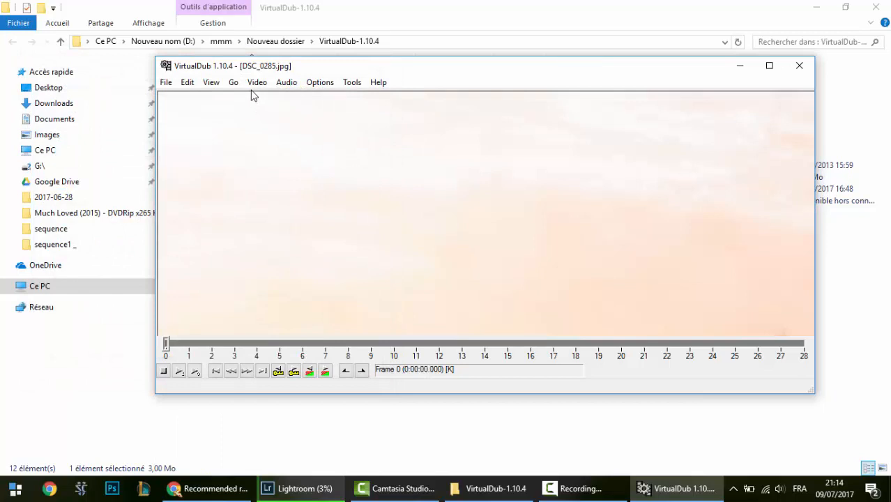
Add the internal resize filter to the image sequence's video filters
{"action": "left_click", "coordinate": [256, 83]}
{"action": "left_click", "coordinate": [261, 97]}
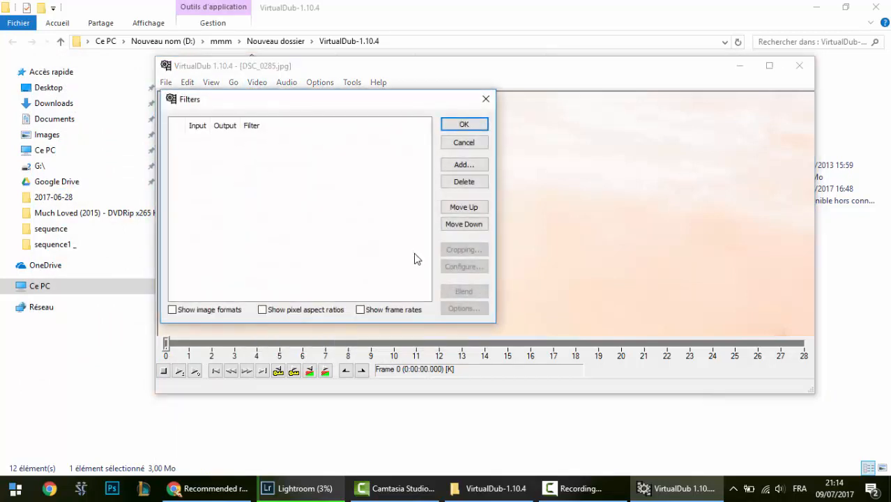
{"action": "left_click", "coordinate": [462, 166]}
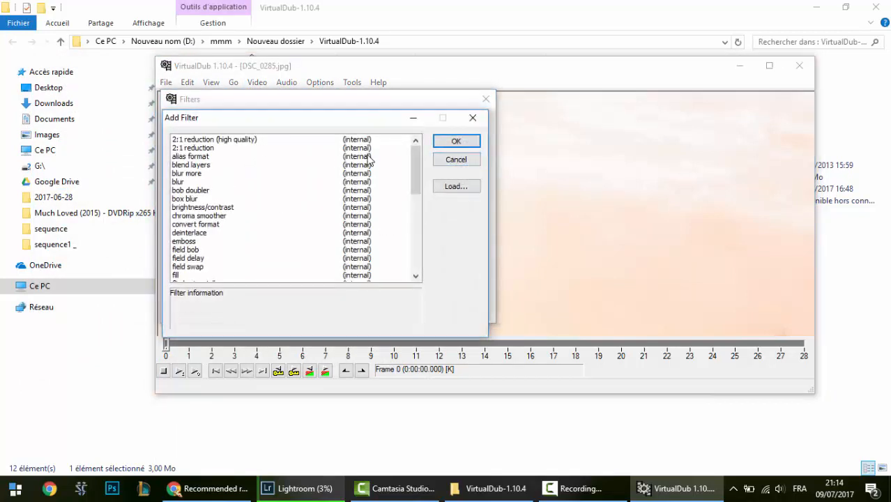
{"action": "left_click_drag", "start_coordinate": [417, 161], "coordinate": [416, 232]}
{"action": "left_click", "coordinate": [198, 225]}
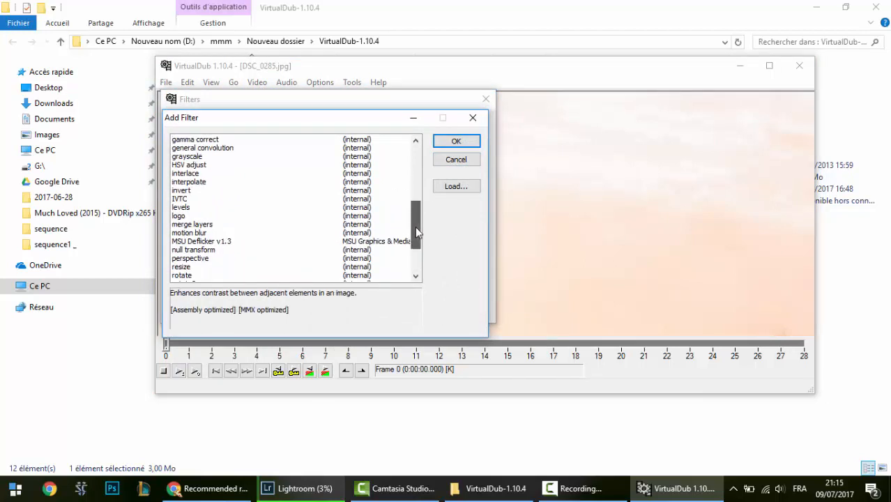
{"action": "left_click", "coordinate": [249, 215]}
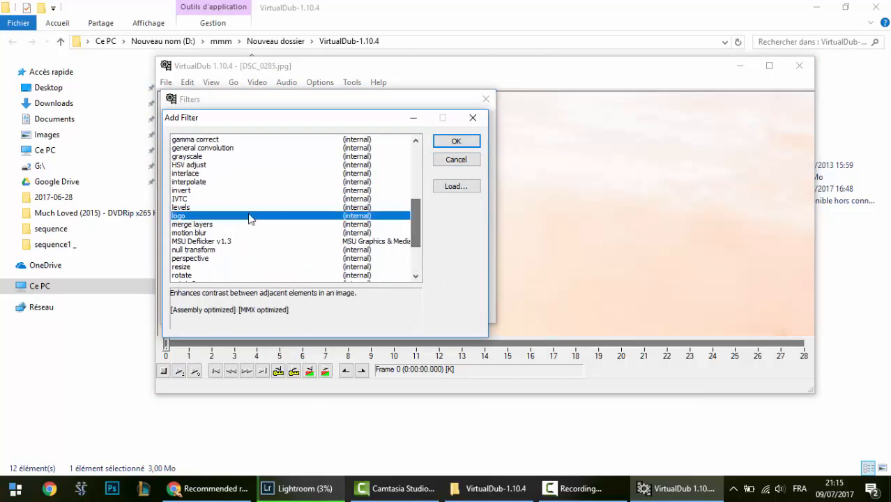
{"action": "left_click", "coordinate": [187, 268]}
{"action": "left_click", "coordinate": [456, 143]}
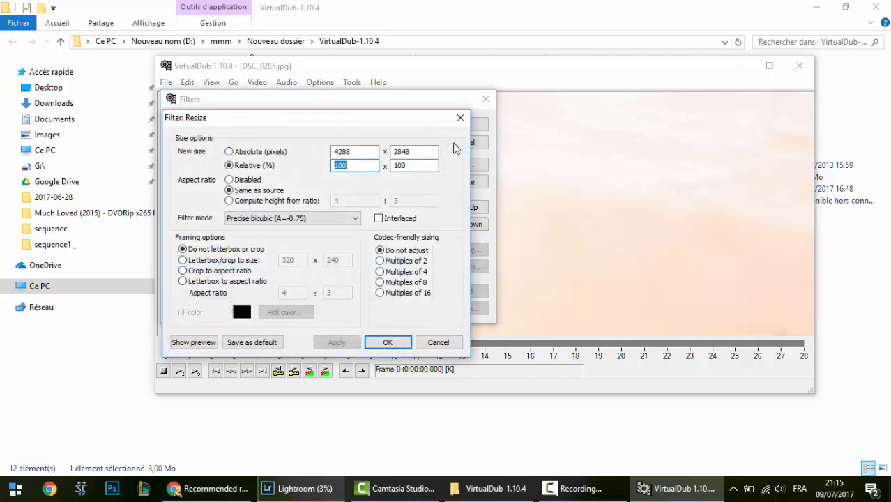
Set the resize filter to compute the height from a 16:9 aspect ratio
{"action": "left_click", "coordinate": [255, 202]}
{"action": "key", "text": "Tab"}
{"action": "type", "text": "1"}
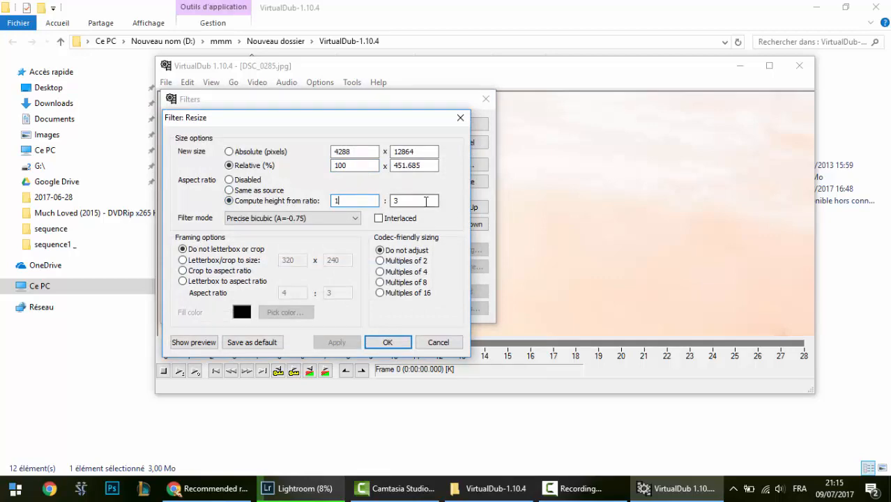
{"action": "type", "text": "6"}
{"action": "double_click", "coordinate": [395, 201]}
{"action": "type", "text": "9"}
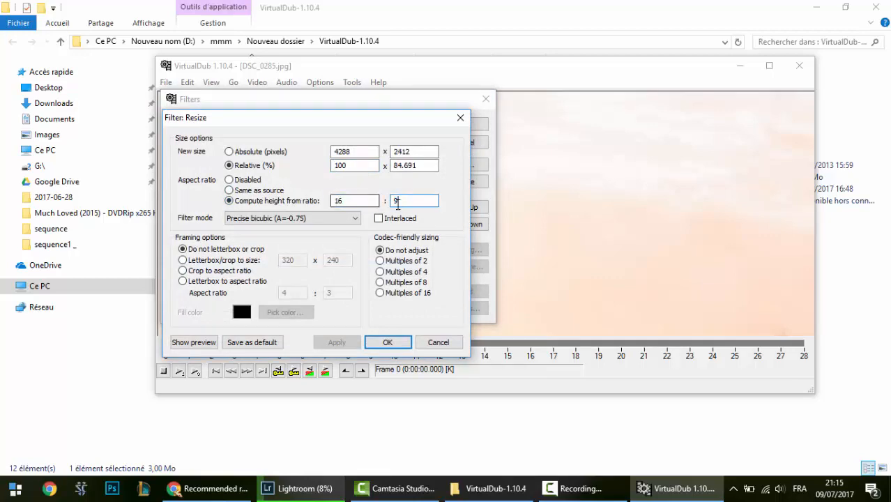
Consult YouTube's recommended 2160p resolution in Chrome, and set the resize filter's new width to 3840 pixels back in VirtualDub
{"action": "left_click", "coordinate": [337, 154]}
{"action": "double_click", "coordinate": [338, 154]}
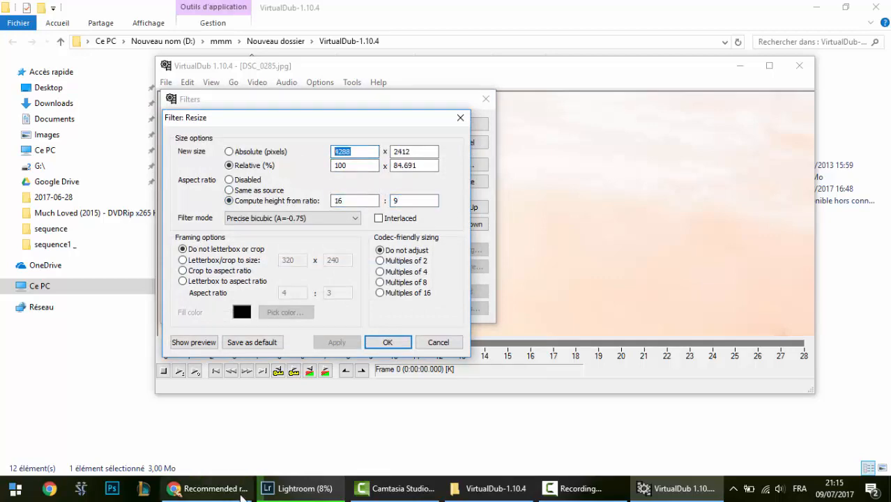
{"action": "left_click", "coordinate": [207, 489]}
{"action": "left_click", "coordinate": [184, 358]}
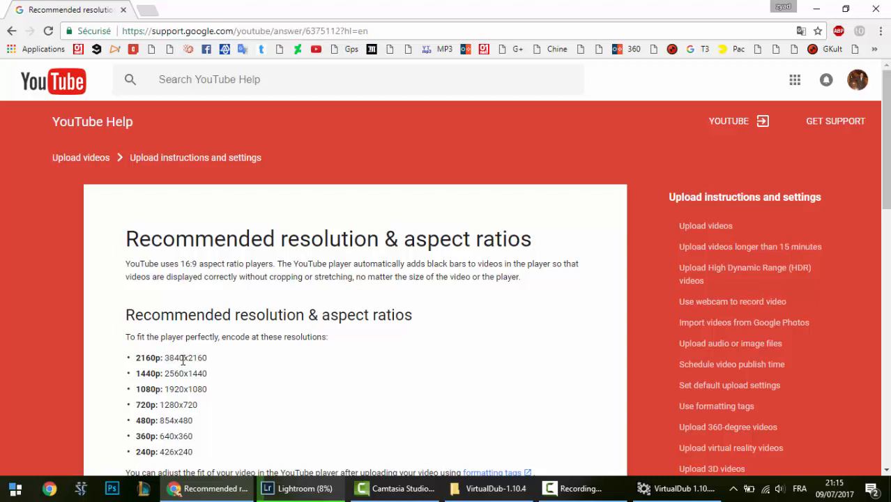
{"action": "left_click_drag", "start_coordinate": [183, 359], "coordinate": [168, 362]}
{"action": "left_click", "coordinate": [680, 488]}
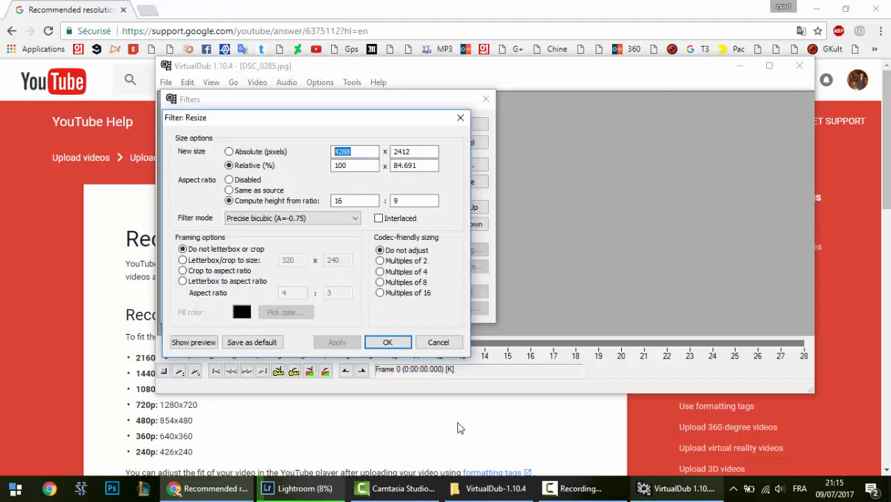
{"action": "type", "text": "3840"}
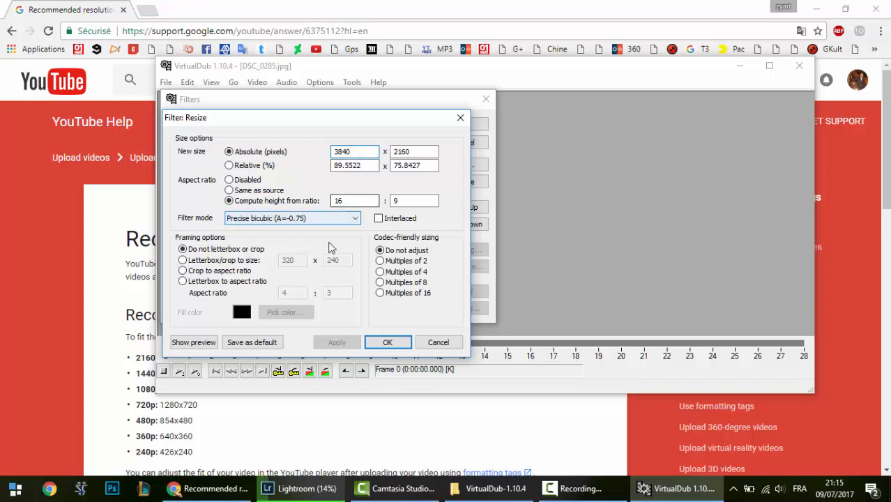
{"action": "left_click", "coordinate": [69, 278]}
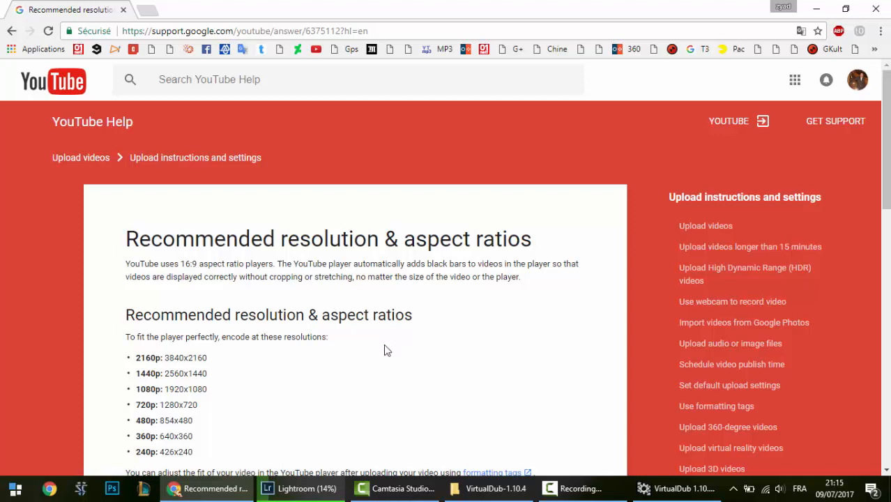
{"action": "left_click", "coordinate": [675, 490]}
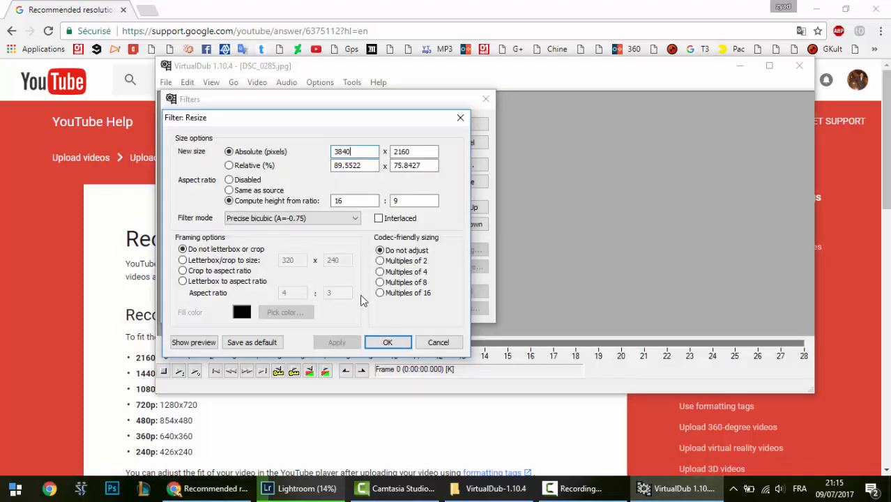
{"action": "left_click", "coordinate": [388, 342]}
Add the MSU Deflicker v1.3 filter with its default settings and apply the filter list
{"action": "left_click", "coordinate": [464, 166]}
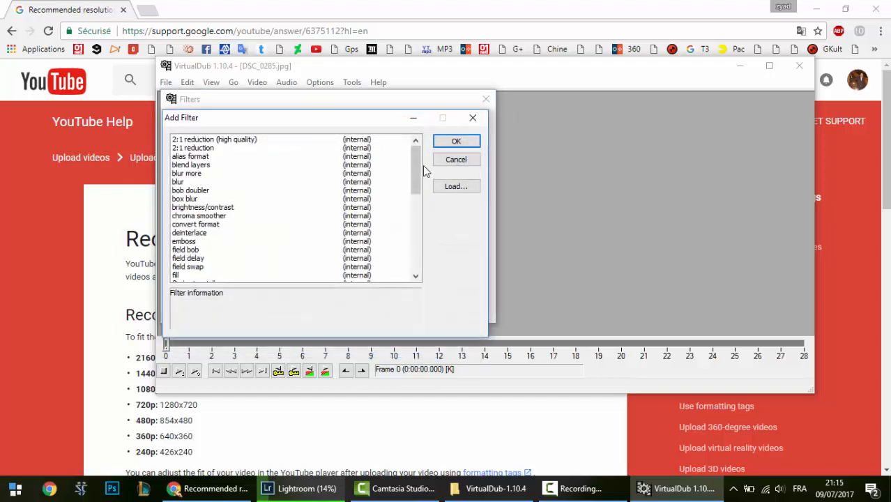
{"action": "left_click_drag", "start_coordinate": [415, 168], "coordinate": [415, 269]}
{"action": "left_click", "coordinate": [202, 173]}
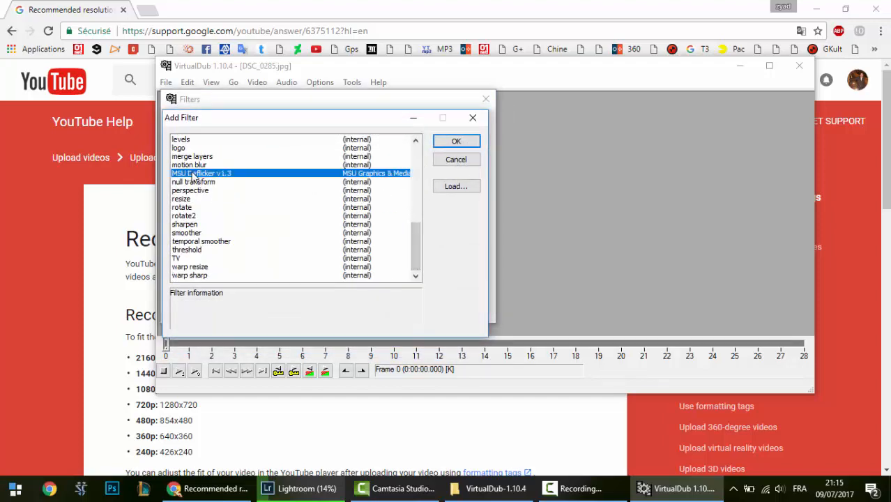
{"action": "left_click", "coordinate": [456, 141]}
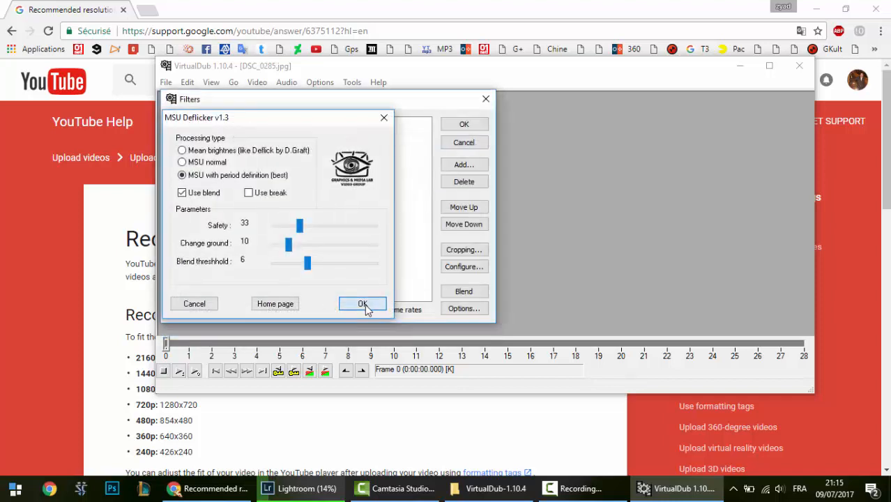
{"action": "left_click", "coordinate": [362, 303]}
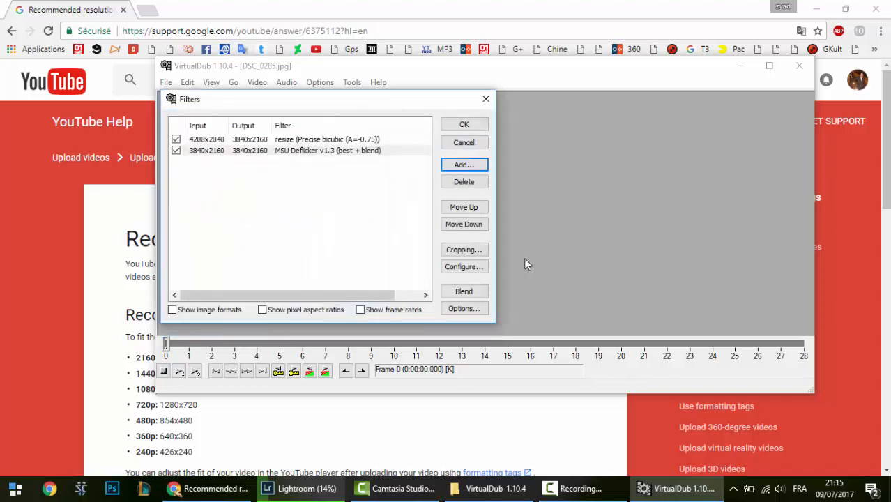
{"action": "left_click", "coordinate": [458, 128]}
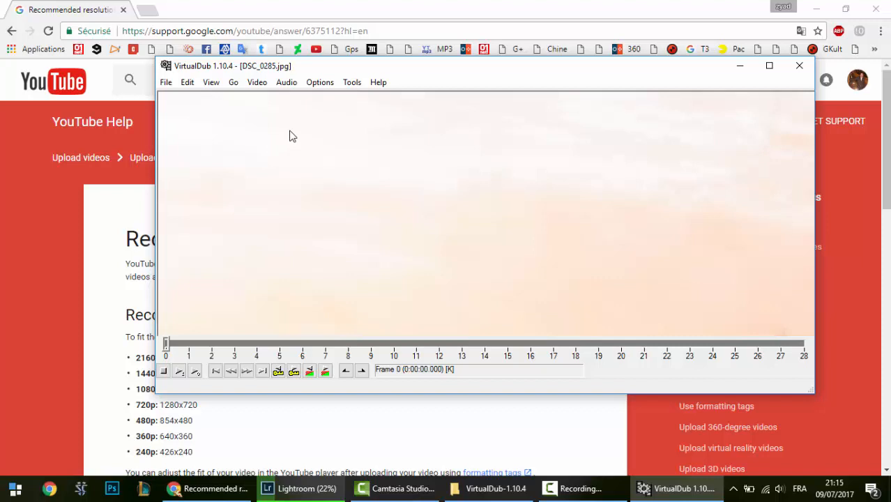
Choose the DivX 6.9.2 Codec (4 Logical CPUs) for video compression and open its configuration
{"action": "left_click_drag", "start_coordinate": [338, 66], "coordinate": [343, 77]}
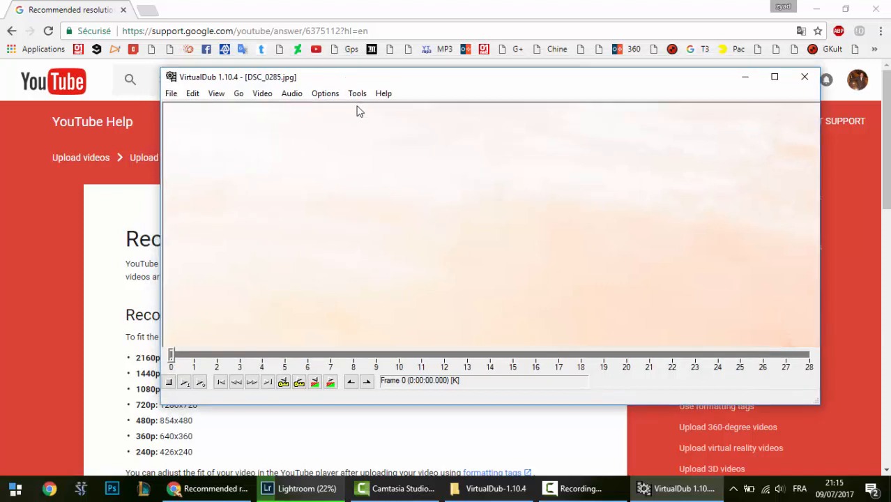
{"action": "left_click", "coordinate": [269, 96]}
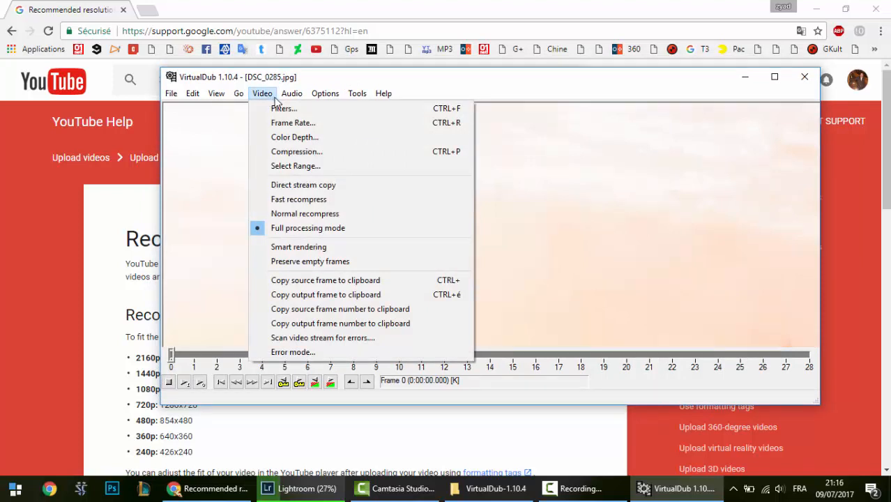
{"action": "left_click", "coordinate": [307, 158]}
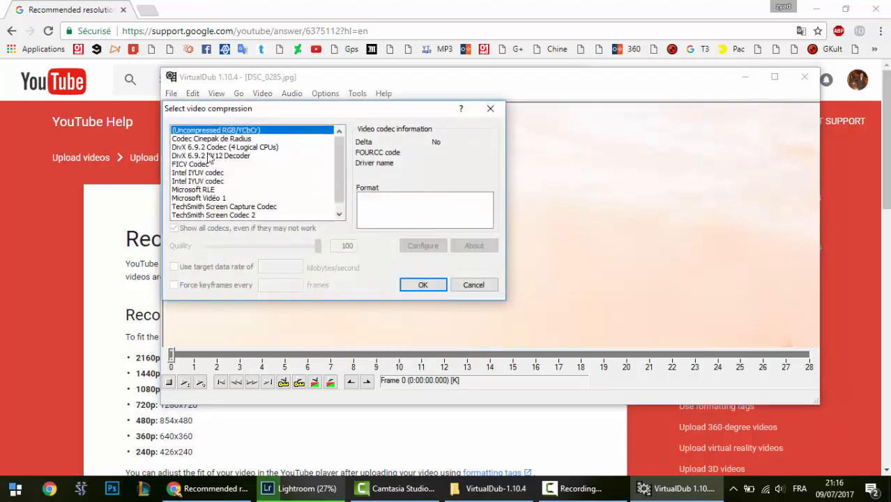
{"action": "left_click", "coordinate": [213, 147]}
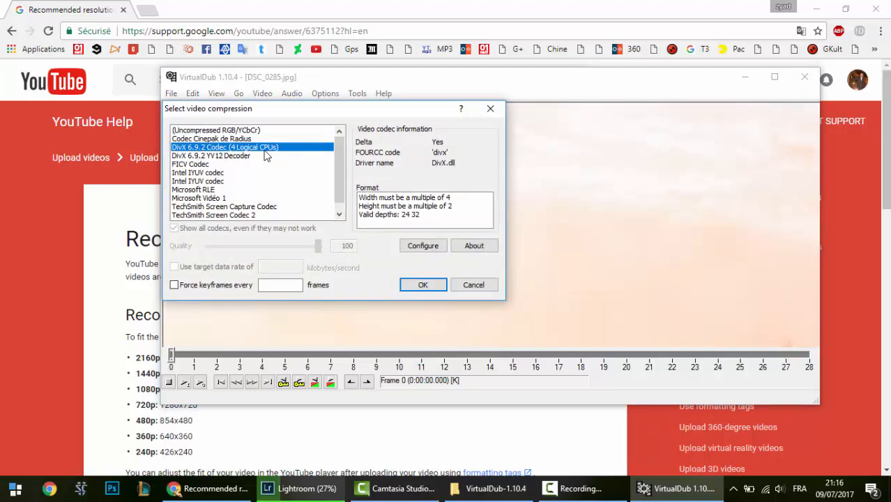
{"action": "left_click", "coordinate": [416, 247]}
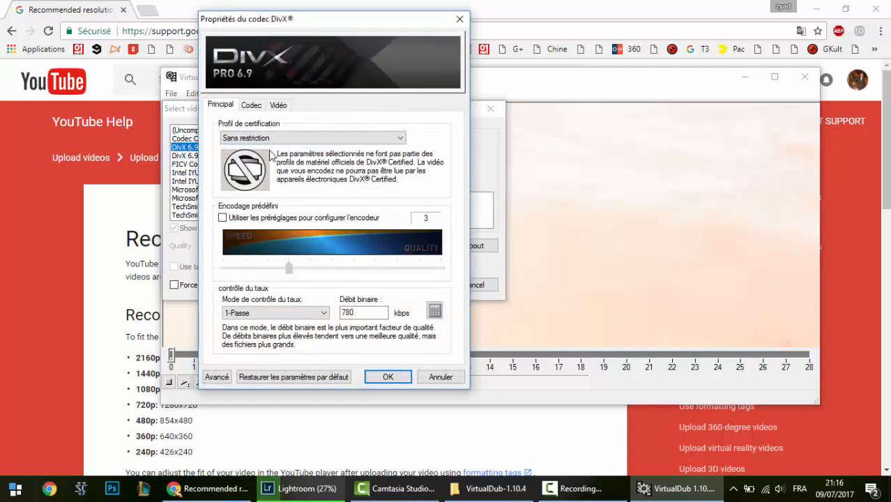
Configure the DivX codec with the Sans restriction profile and Haute performance encoding mode, and accept the compression settings
{"action": "left_click", "coordinate": [267, 139]}
{"action": "left_click", "coordinate": [252, 150]}
{"action": "left_click", "coordinate": [252, 105]}
{"action": "left_click", "coordinate": [282, 150]}
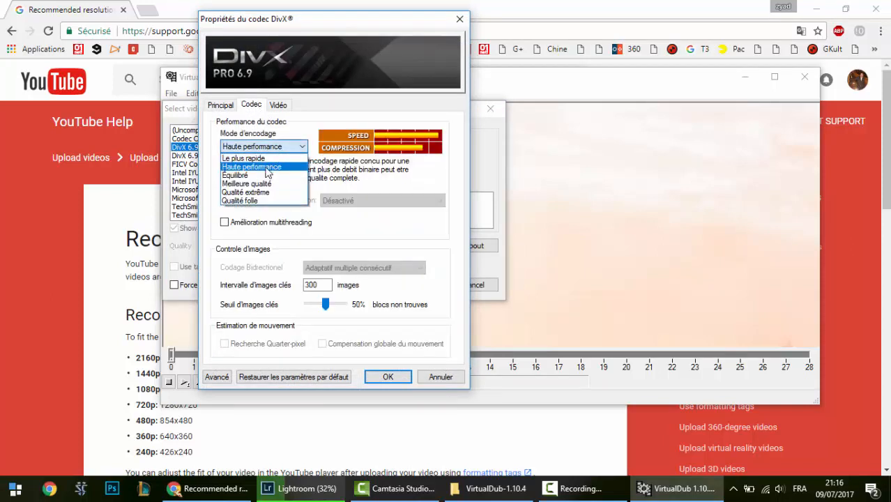
{"action": "left_click", "coordinate": [267, 168]}
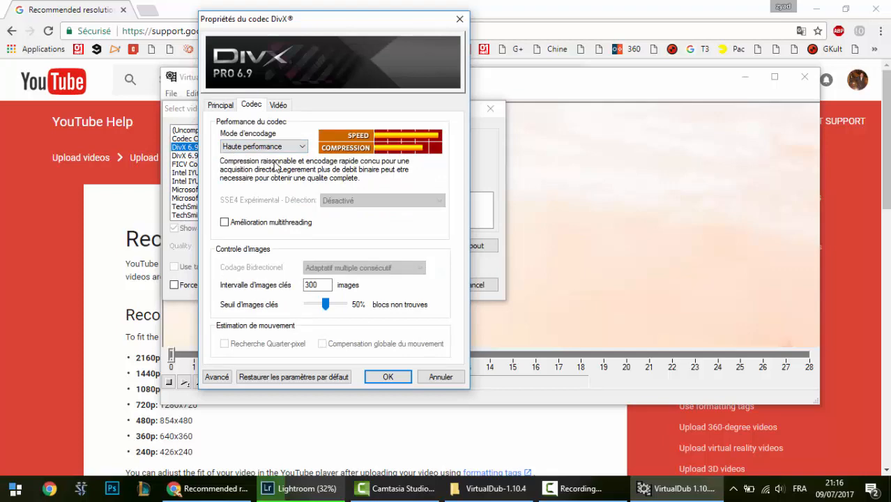
{"action": "left_click", "coordinate": [399, 379]}
{"action": "left_click", "coordinate": [421, 286]}
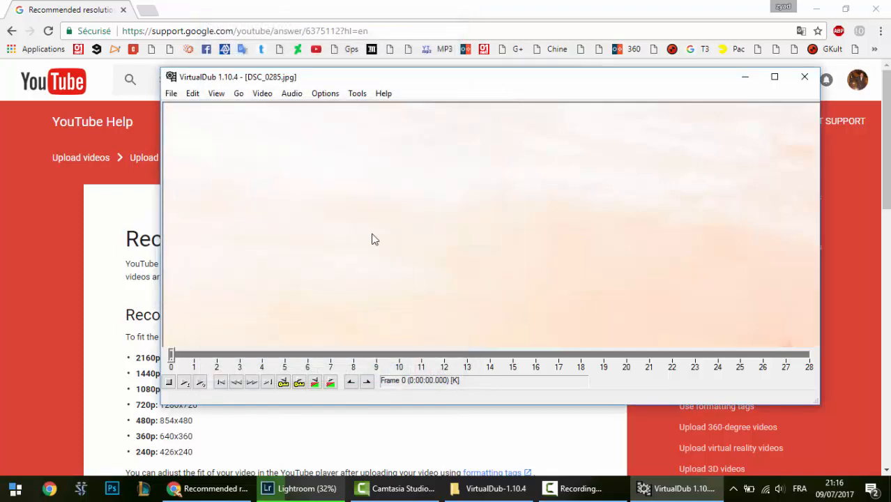
Change the source frame rate of the video to a custom fps value, processing all frames
{"action": "left_click", "coordinate": [257, 94]}
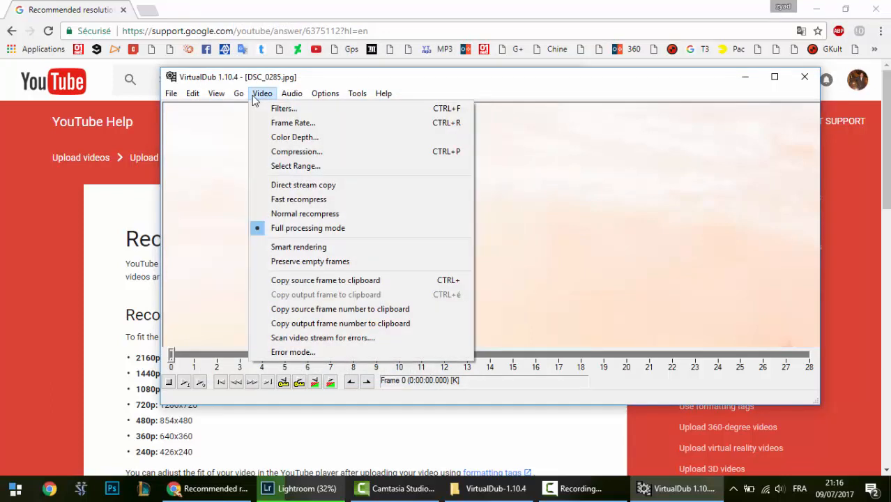
{"action": "left_click", "coordinate": [283, 125]}
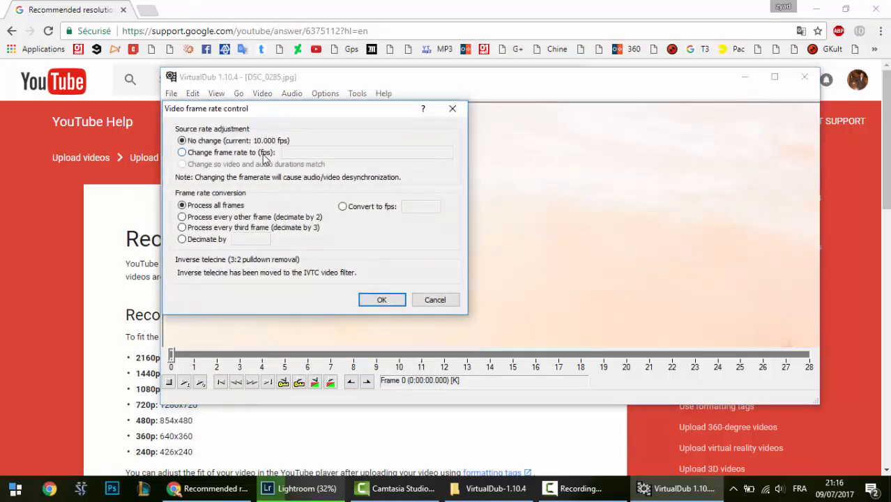
{"action": "left_click", "coordinate": [232, 154]}
{"action": "left_click", "coordinate": [285, 152]}
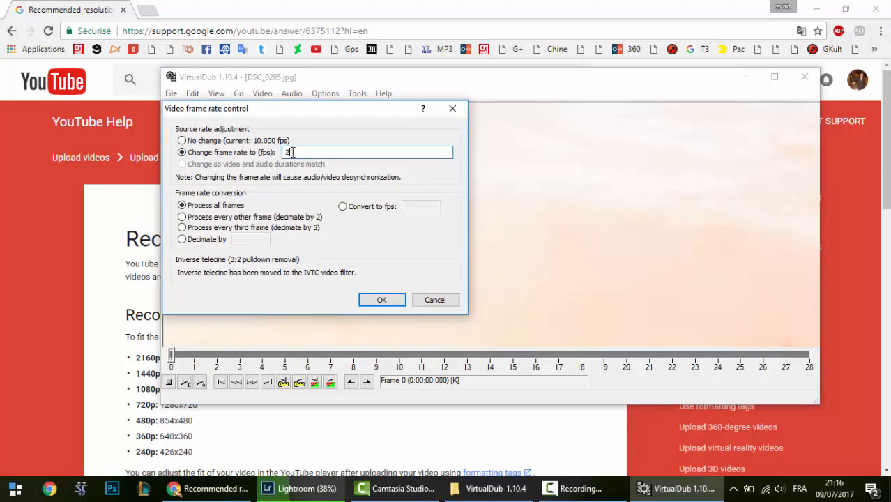
{"action": "left_click", "coordinate": [382, 299]}
Save the video as an AVI file in the sequence folder on the Desktop
{"action": "left_click", "coordinate": [171, 93]}
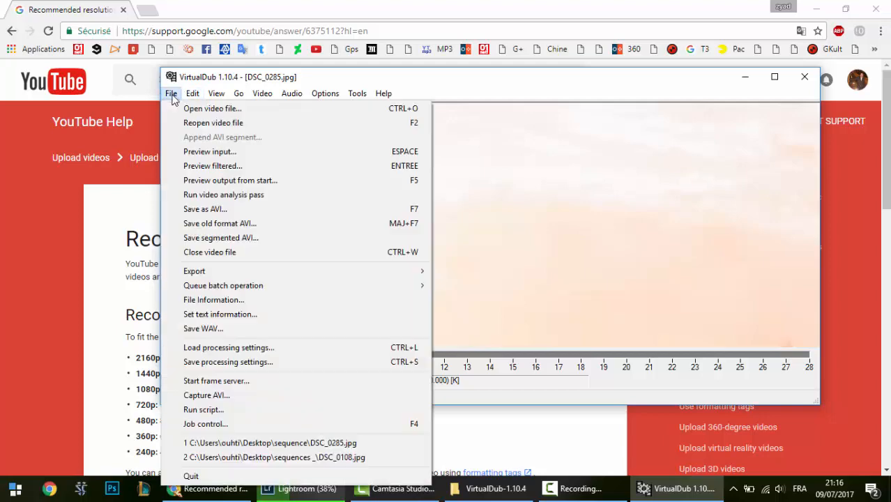
{"action": "left_click", "coordinate": [214, 208]}
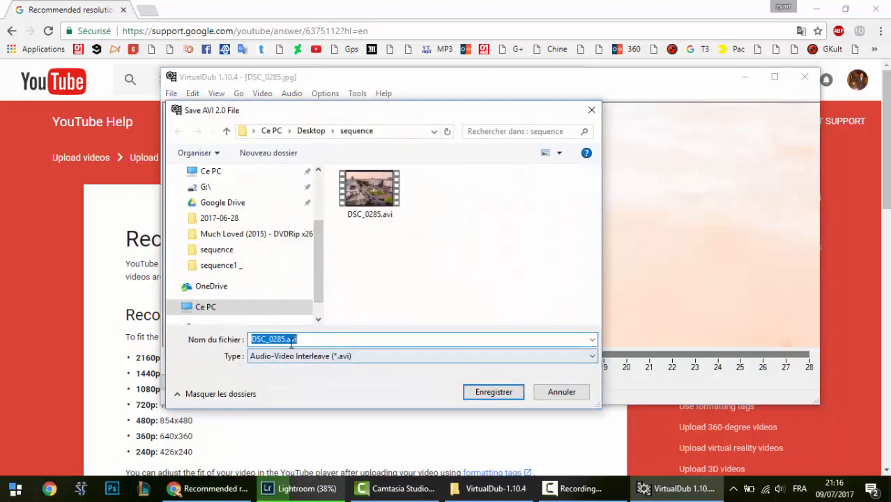
{"action": "key", "text": "Right"}
{"action": "left_click", "coordinate": [493, 394]}
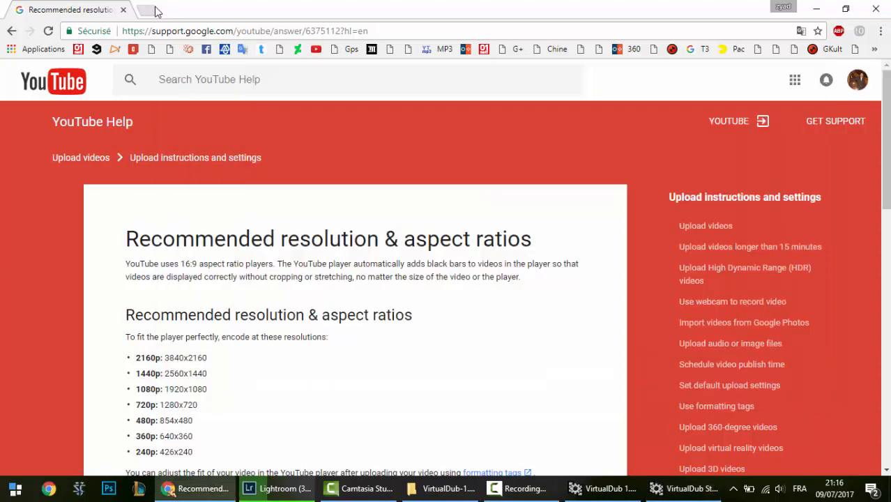
Switch to Chrome, open YouTube in a new tab and go to the account's own channel page
{"action": "left_click", "coordinate": [156, 12]}
{"action": "type", "text": "youtu"}
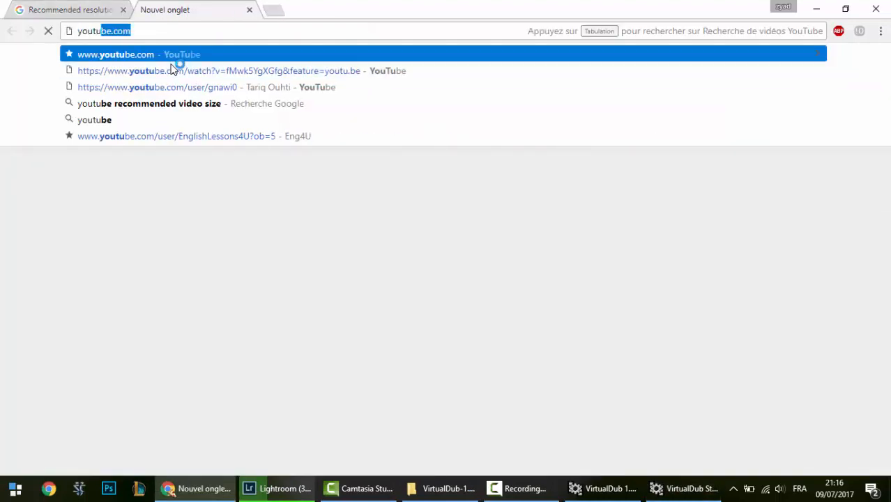
{"action": "type", "text": "be"}
{"action": "key", "text": "Return"}
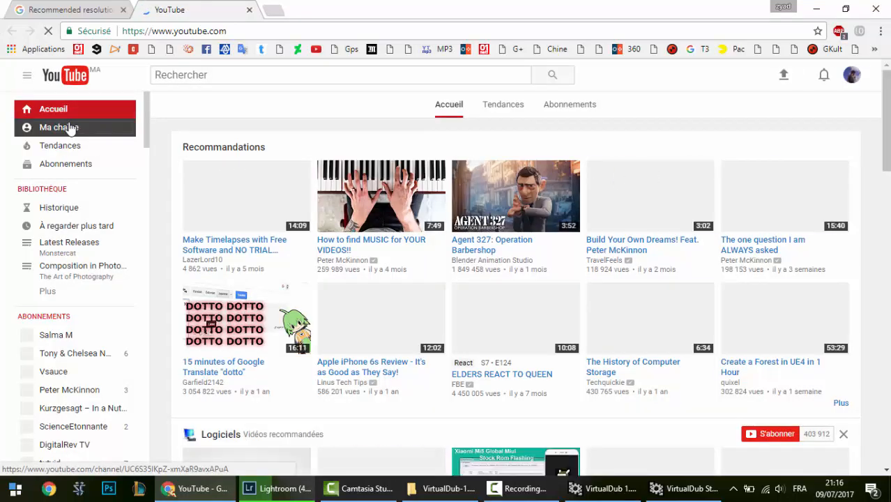
{"action": "left_click", "coordinate": [70, 128]}
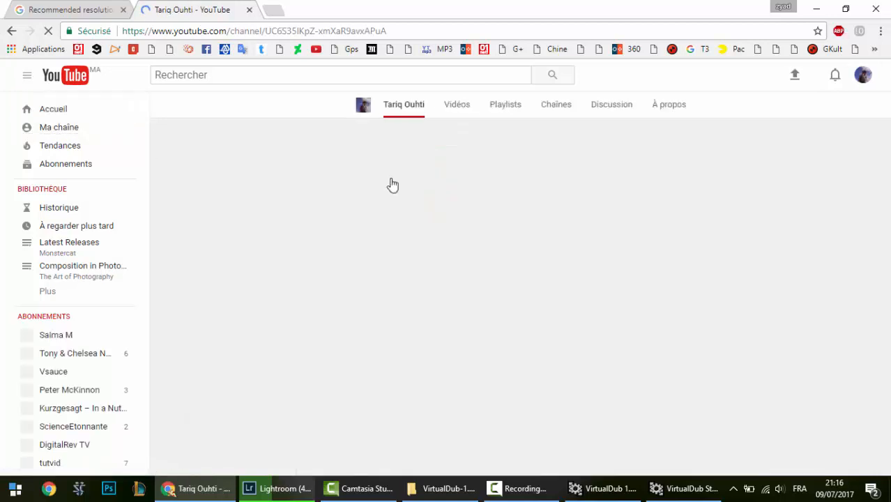
Open the Time-lapse Marrakech video from the channel page and go to its editing page for information and settings
{"action": "scroll", "coordinate": [364, 324], "scroll_direction": "down", "scroll_amount": 3}
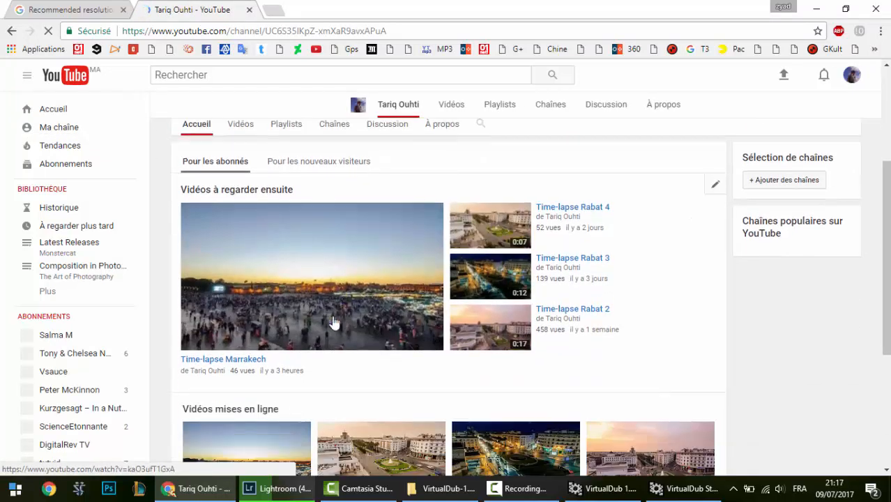
{"action": "left_click", "coordinate": [237, 361]}
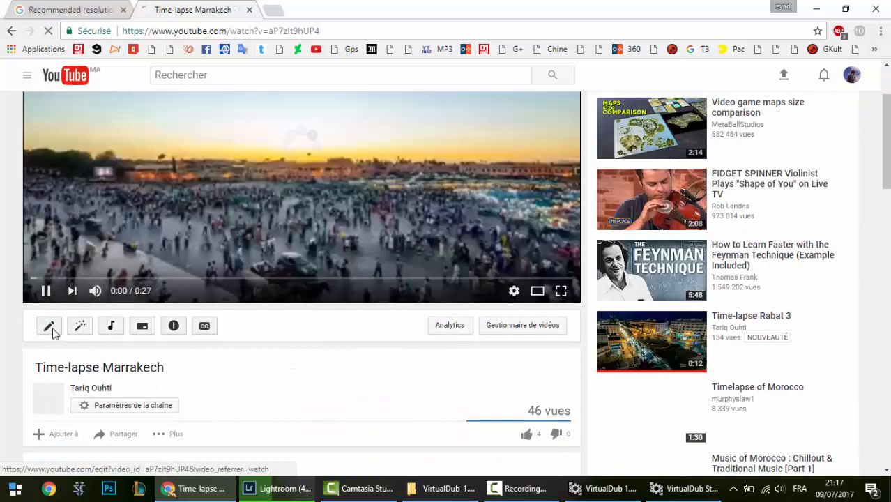
{"action": "left_click", "coordinate": [52, 327]}
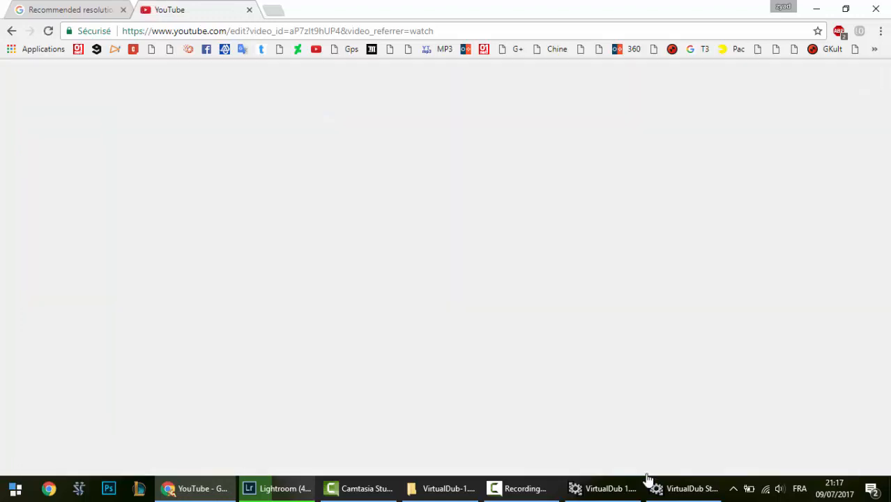
Check the rendering progress in the VirtualDub status window, and return to the video's editing page in Chrome
{"action": "left_click", "coordinate": [656, 488]}
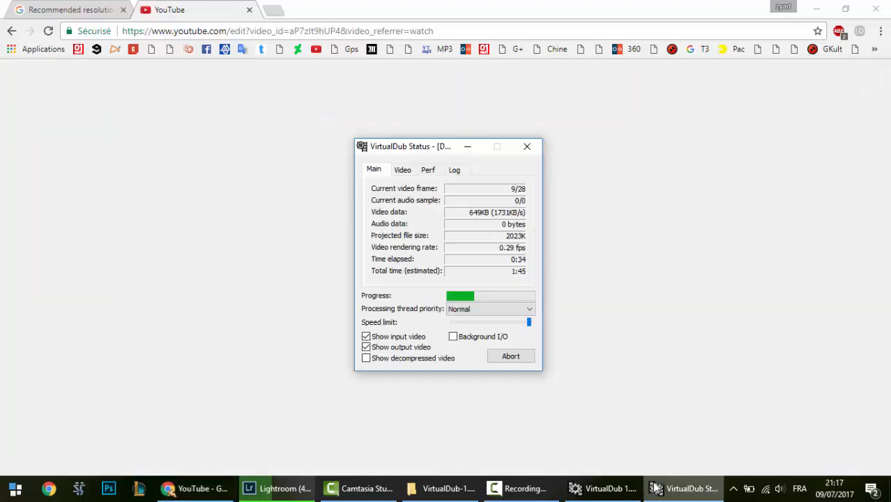
{"action": "left_click", "coordinate": [656, 488]}
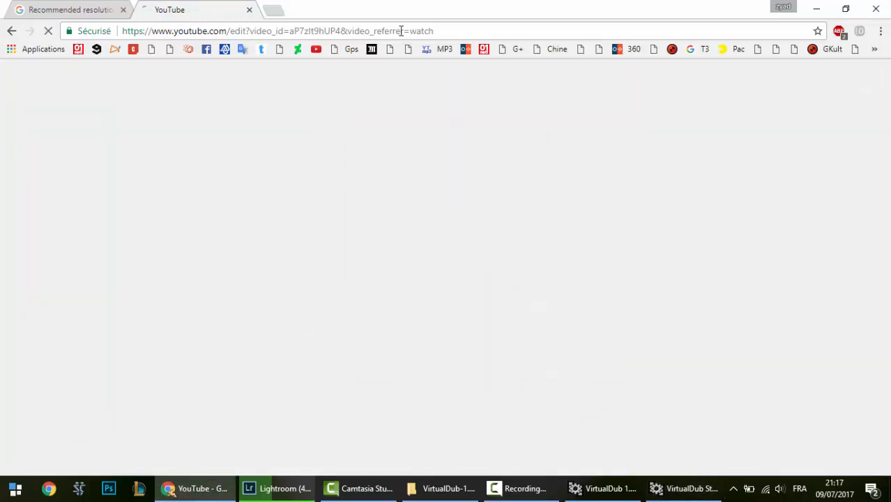
{"action": "left_click", "coordinate": [401, 31]}
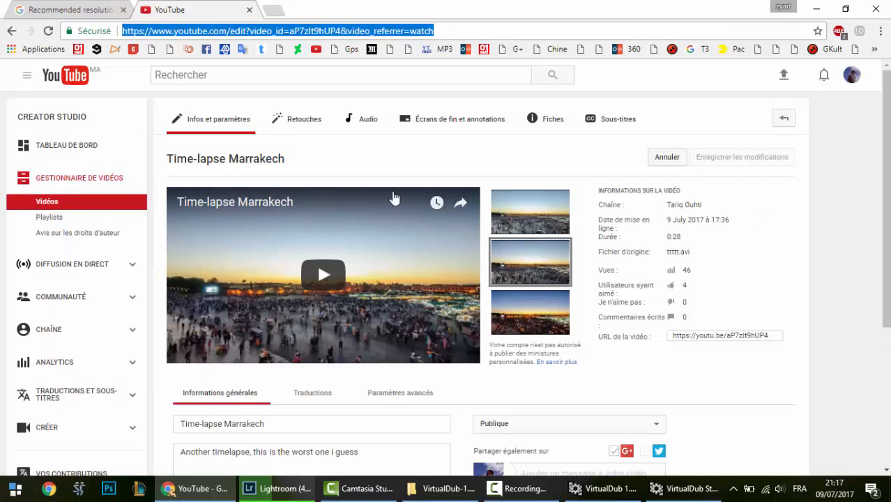
Try the Stabiliser correction in the Time-lapse Marrakech video's Retouches, and close both browser tabs without saving
{"action": "left_click", "coordinate": [305, 123]}
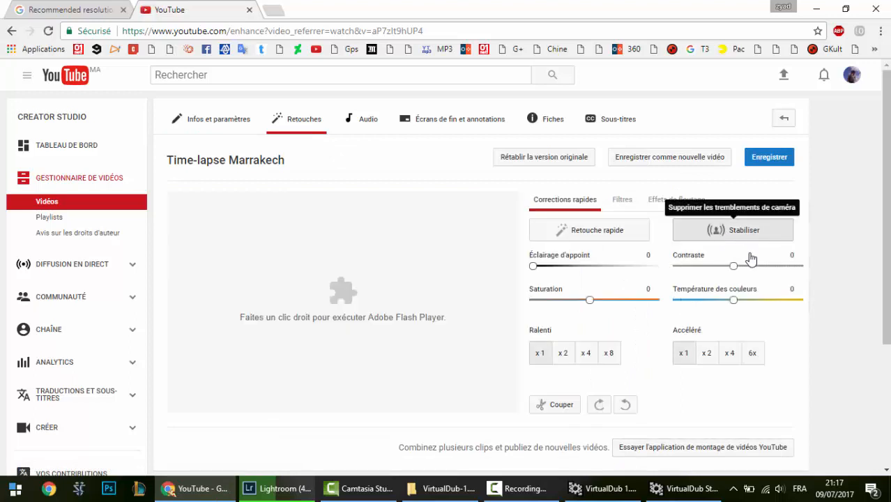
{"action": "left_click", "coordinate": [746, 230]}
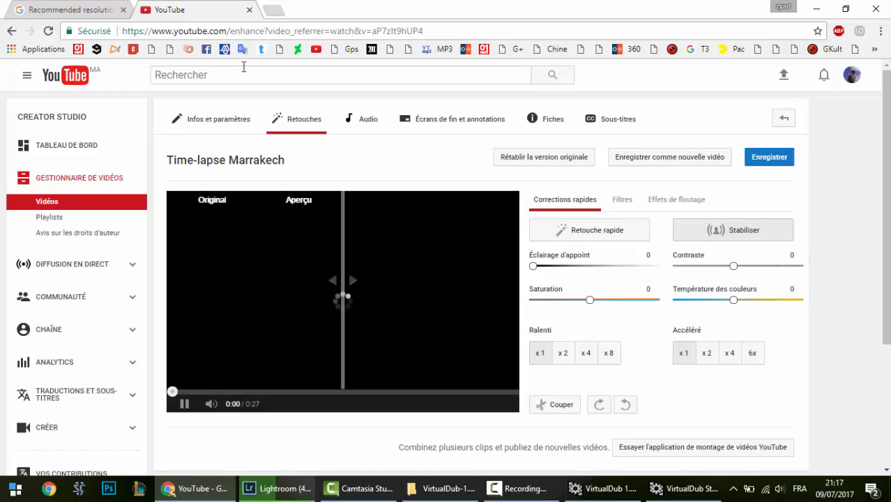
{"action": "key", "text": "ctrl+w"}
{"action": "key", "text": "ctrl+w"}
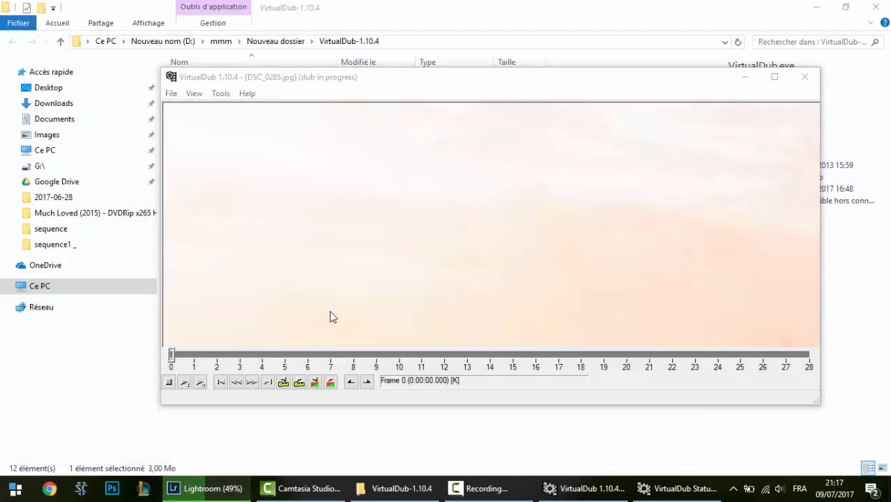